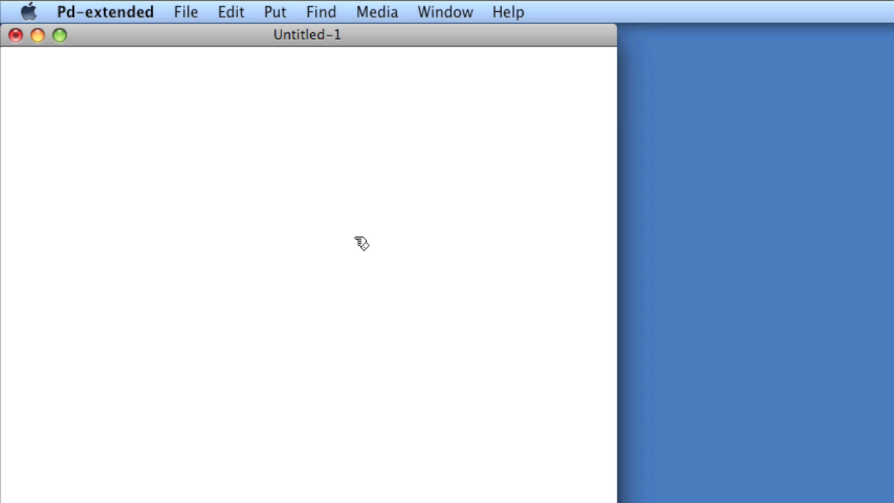
- Add a gemwin object to the patch
{"action": "key", "text": "super+1"}
{"action": "left_click", "coordinate": [89, 147]}
{"action": "type", "text": "gemwin"}
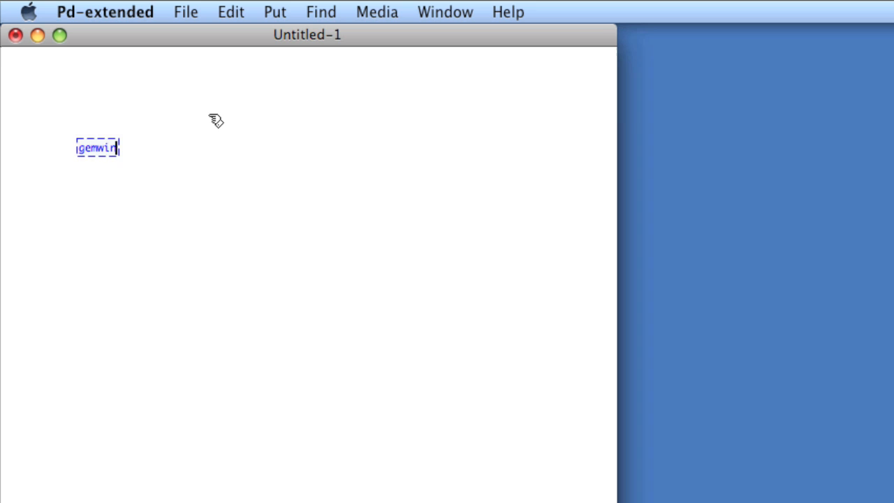
{"action": "left_click", "coordinate": [216, 120]}
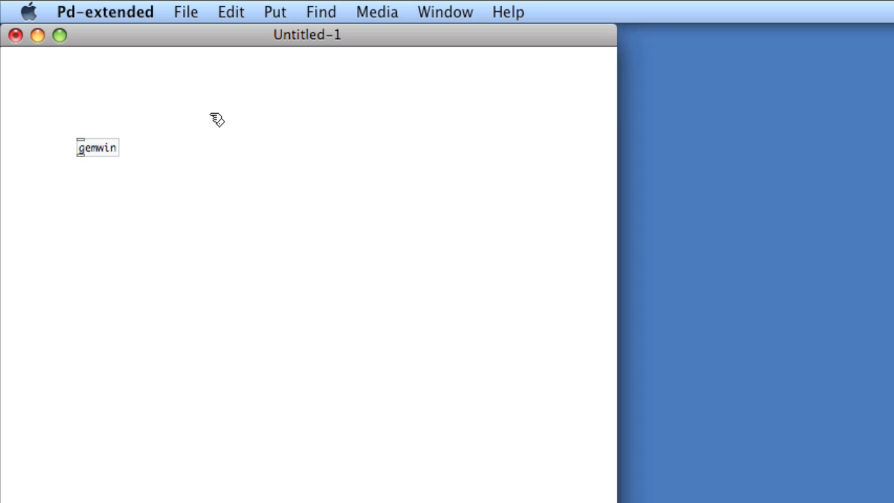
- Add 'create, 1' and '0, destroy' messages above gemwin and wire both into its inlet
{"action": "key", "text": "super+2"}
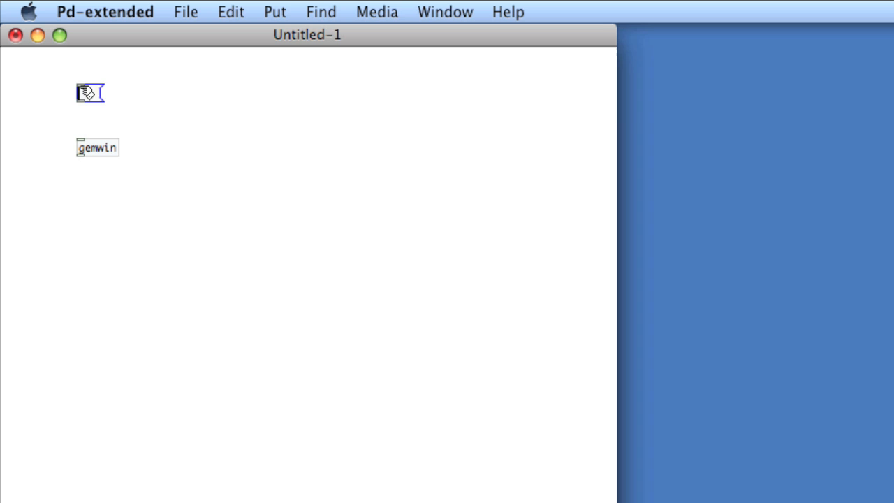
{"action": "left_click", "coordinate": [88, 89]}
{"action": "type", "text": "create, "}
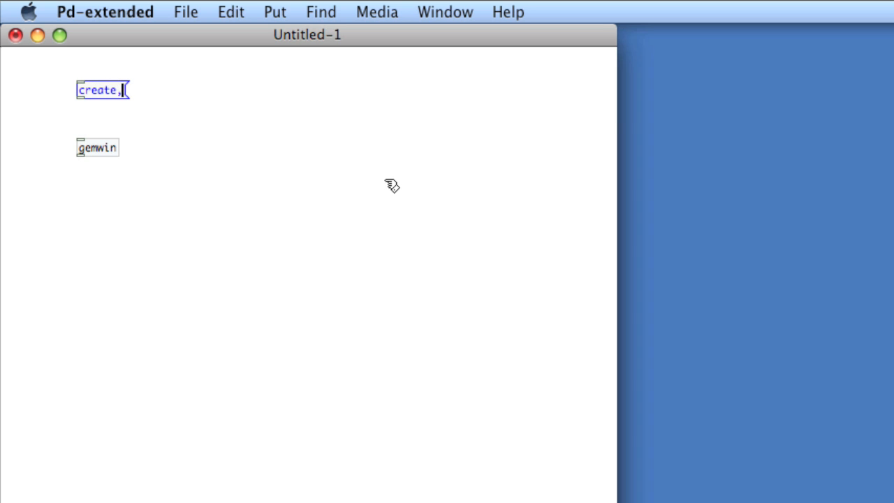
{"action": "type", "text": "1"}
{"action": "left_click", "coordinate": [391, 185]}
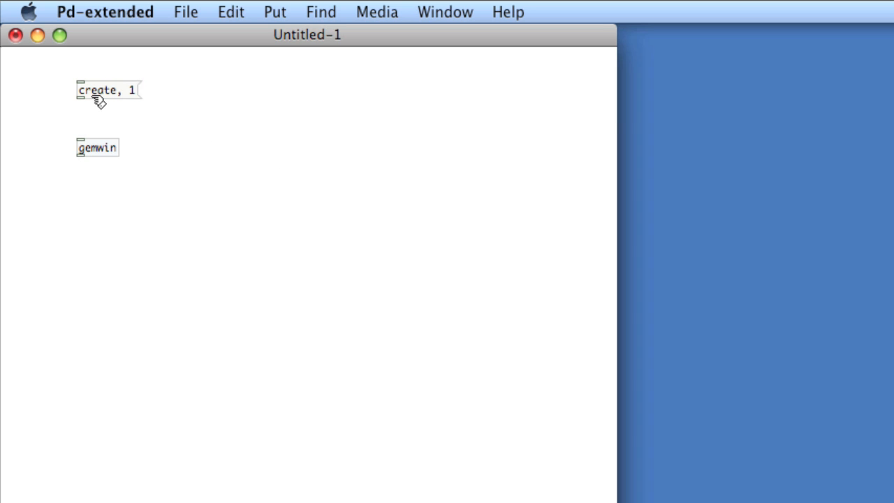
{"action": "left_click_drag", "start_coordinate": [82, 97], "coordinate": [81, 144]}
{"action": "key", "text": "super+2"}
{"action": "type", "text": "0"}
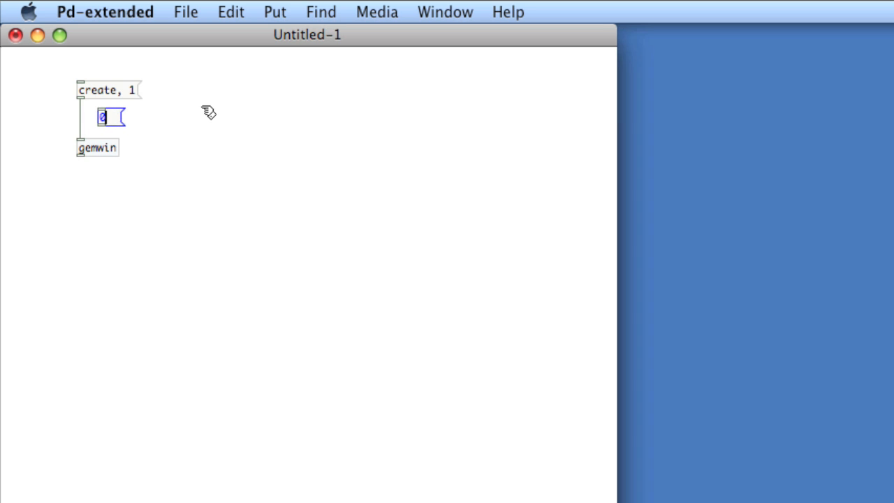
{"action": "type", "text": ", destroy"}
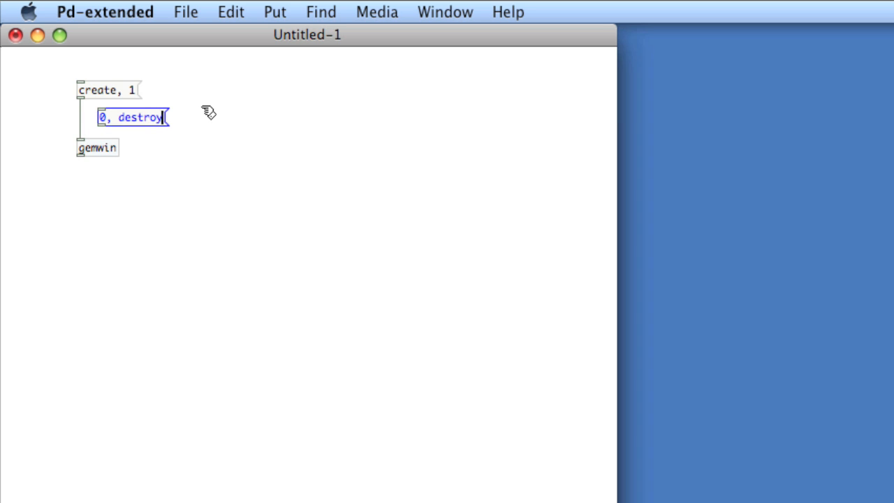
{"action": "left_click", "coordinate": [208, 112]}
{"action": "left_click_drag", "start_coordinate": [102, 124], "coordinate": [82, 144]}
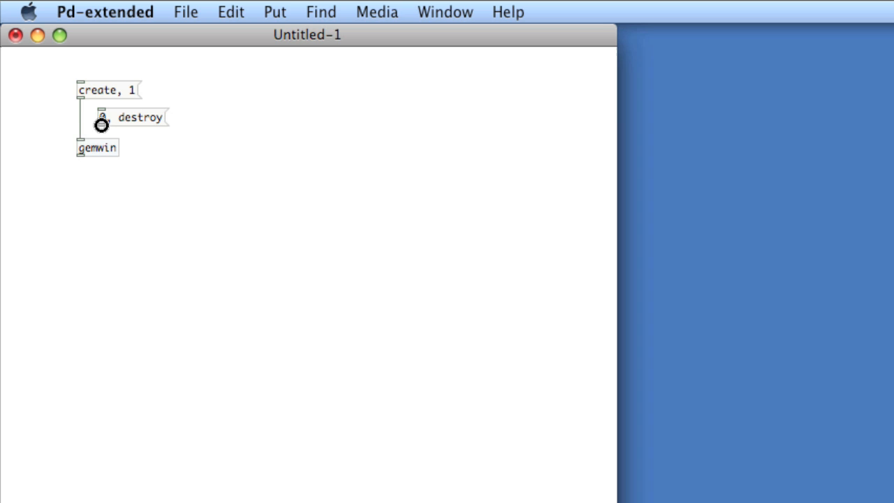
{"action": "key", "text": "super+e"}
- Add a 'dimen 320 240' message and wire it into gemwin's inlet
{"action": "key", "text": "super+2"}
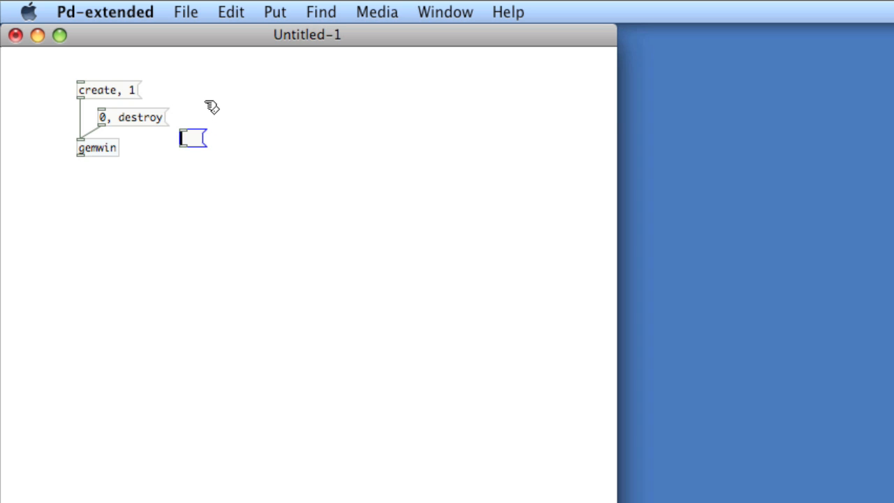
{"action": "type", "text": "dimen "}
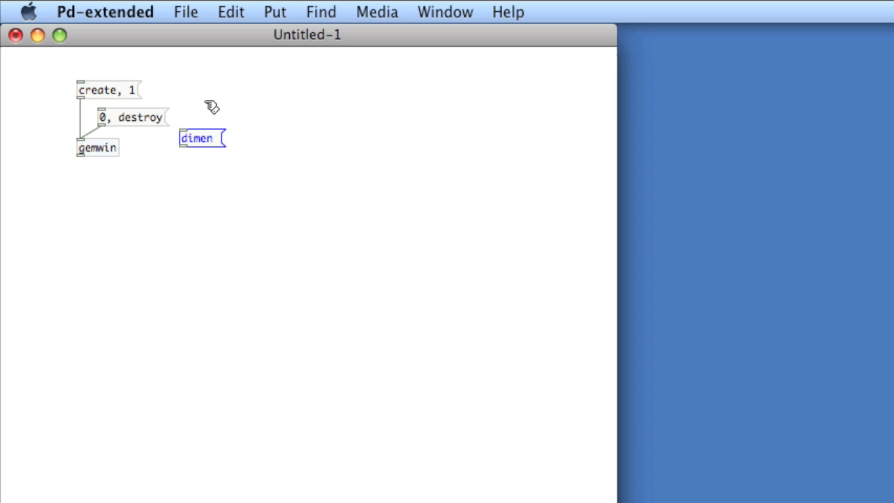
{"action": "type", "text": "3"}
{"action": "type", "text": "20 240"}
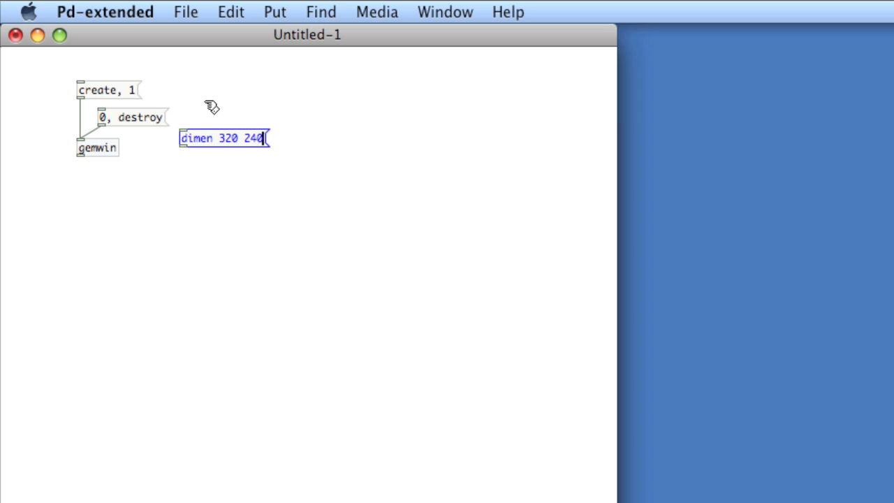
{"action": "left_click", "coordinate": [212, 106]}
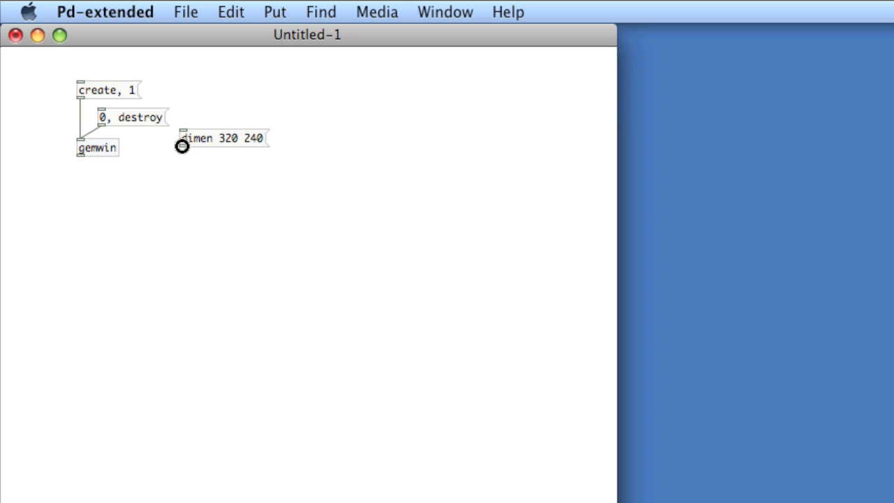
{"action": "left_click_drag", "start_coordinate": [183, 145], "coordinate": [88, 151]}
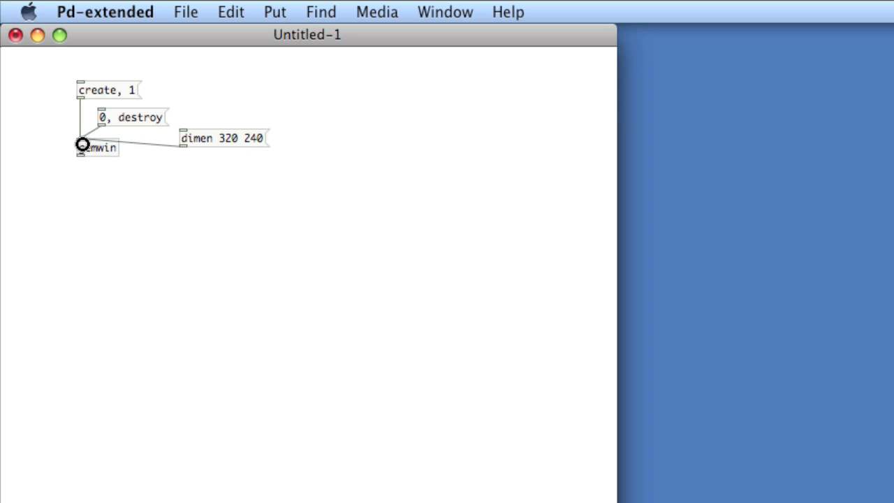
{"action": "double_click", "coordinate": [257, 137]}
{"action": "left_click_drag", "start_coordinate": [259, 138], "coordinate": [260, 131]}
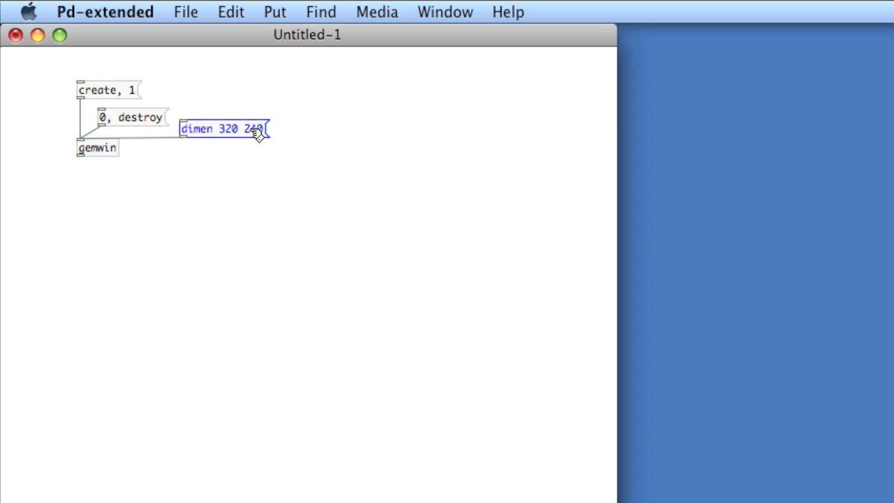
{"action": "left_click", "coordinate": [349, 244]}
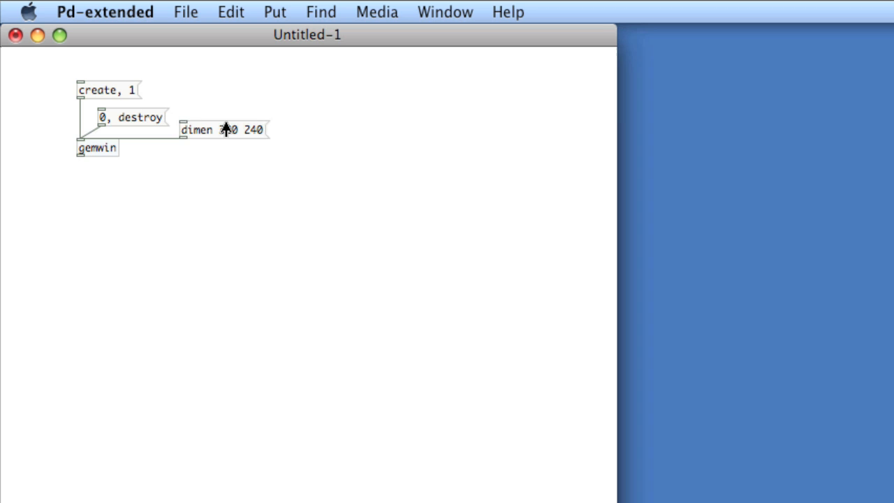
- Test the render window by sending create, 1 then 0, destroy in run mode
{"action": "left_click", "coordinate": [125, 91]}
{"action": "left_click", "coordinate": [402, 95]}
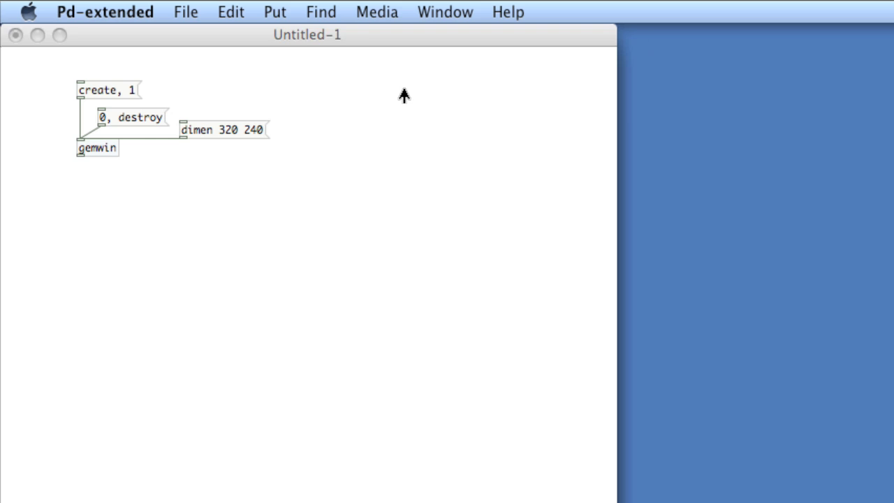
{"action": "left_click", "coordinate": [144, 120]}
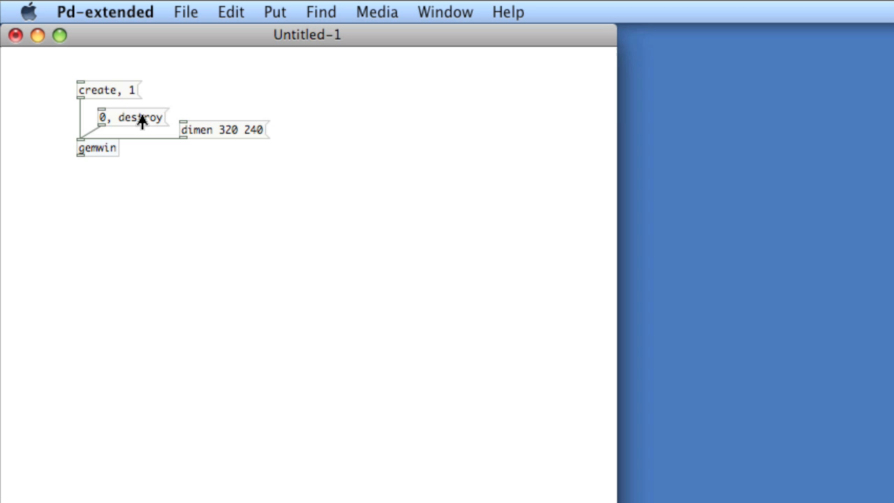
- Move the four window-control objects together to the patch's top-left
{"action": "left_click_drag", "start_coordinate": [258, 188], "coordinate": [57, 63]}
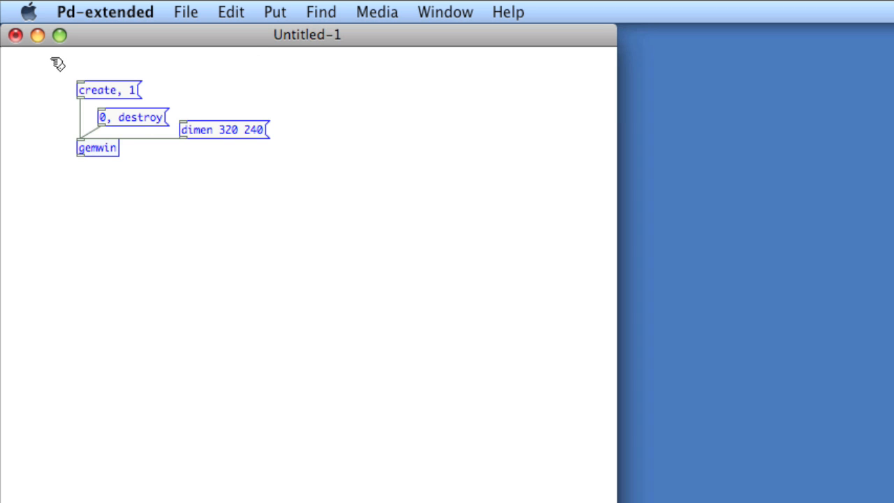
{"action": "key", "text": "shift+Left"}
{"action": "key", "text": "shift+Left"}
{"action": "key", "text": "shift+Left"}
{"action": "key", "text": "shift+Up"}
{"action": "key", "text": "shift+Up"}
{"action": "key", "text": "shift+Up"}
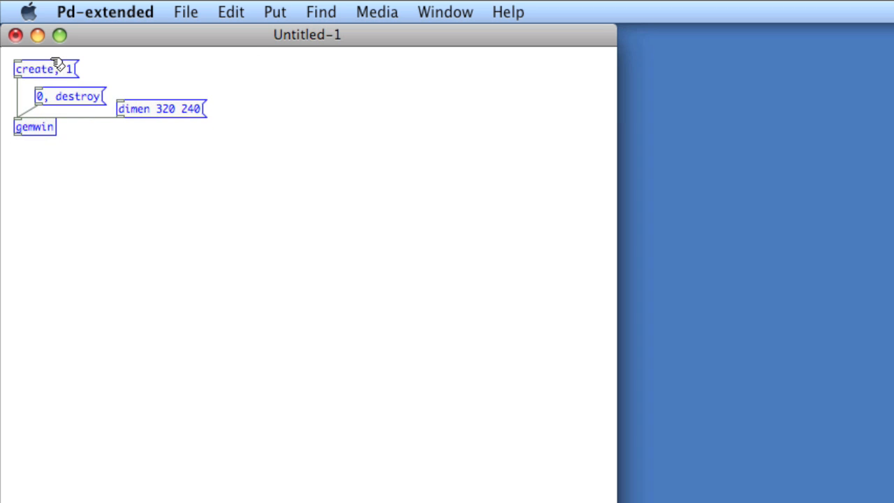
{"action": "left_click", "coordinate": [305, 208]}
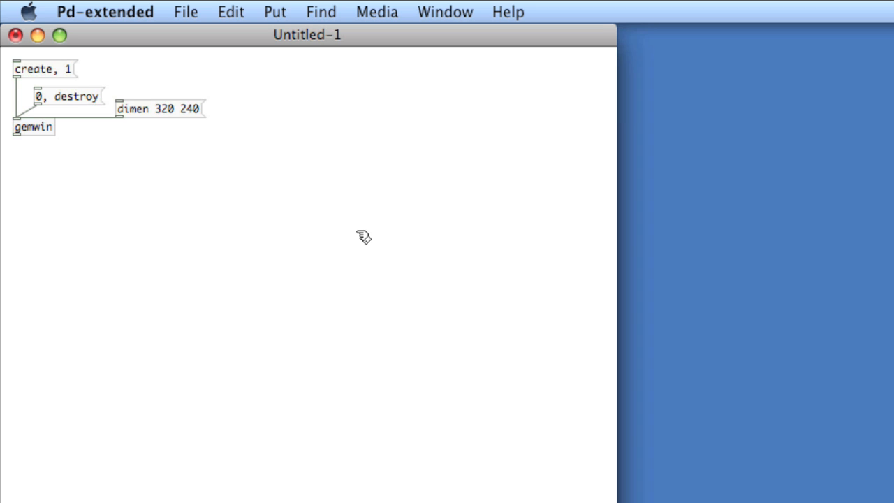
- Add a gemhead object on the canvas
{"action": "key", "text": "super+1"}
{"action": "left_click", "coordinate": [327, 166]}
{"action": "type", "text": "gem"}
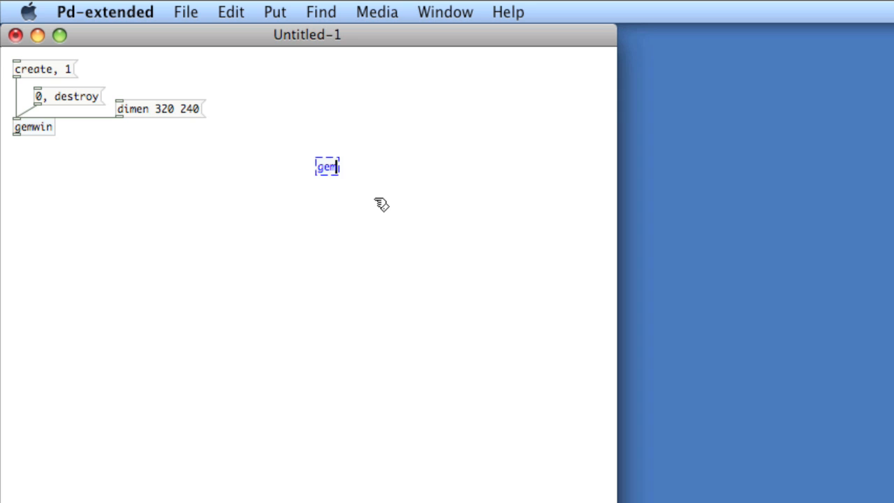
{"action": "type", "text": "head"}
{"action": "left_click", "coordinate": [382, 205]}
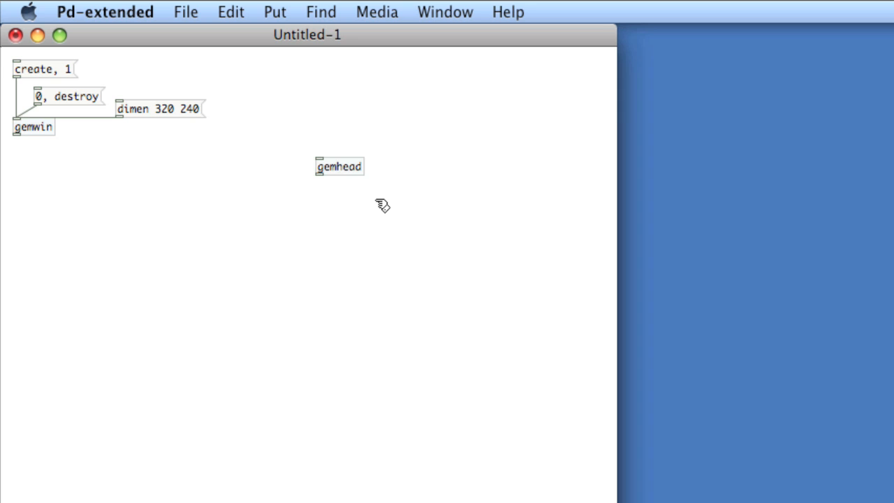
- Add a toggle above gemhead, wire it into its inlet and switch it on
{"action": "key", "text": "super+1"}
{"action": "left_click", "coordinate": [324, 134]}
{"action": "mouse_move", "coordinate": [323, 155]}
{"action": "left_mouse_down"}
{"action": "mouse_move", "coordinate": [320, 163]}
{"action": "mouse_move", "coordinate": [324, 144]}
{"action": "left_mouse_up"}
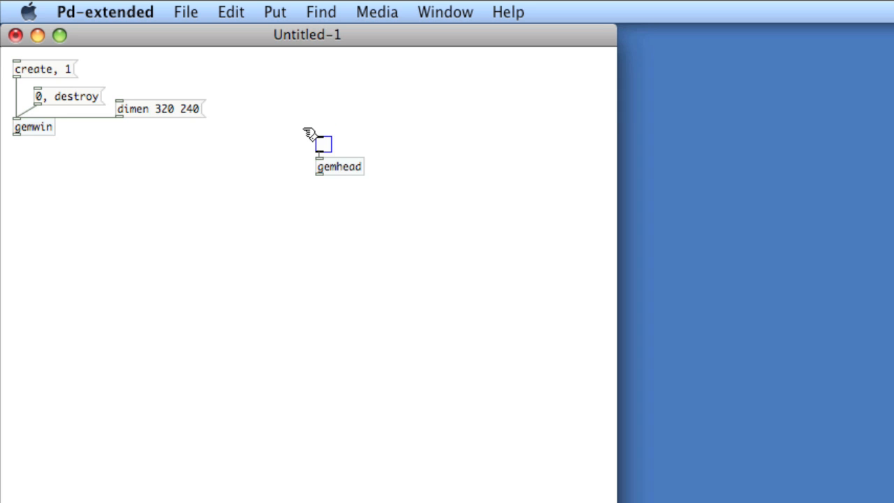
{"action": "left_click", "coordinate": [348, 151]}
{"action": "left_click", "coordinate": [324, 144]}
- Add a pix_film object and feed it from gemhead
{"action": "key", "text": "super+1"}
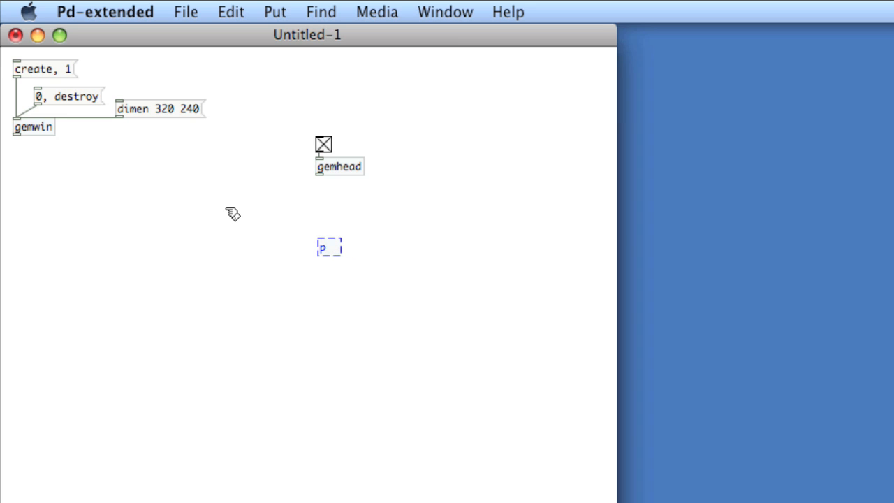
{"action": "type", "text": "pix_film"}
{"action": "left_click", "coordinate": [232, 213]}
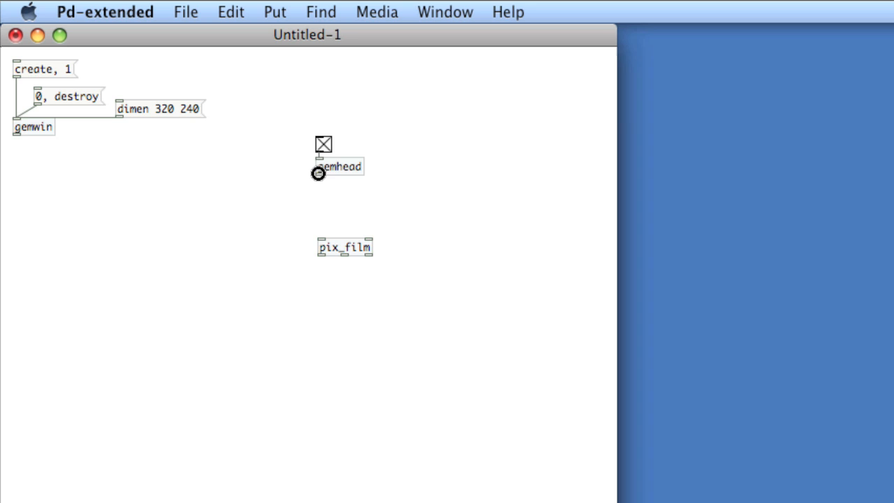
{"action": "mouse_move", "coordinate": [319, 173]}
{"action": "left_mouse_down"}
{"action": "mouse_move", "coordinate": [321, 242]}
{"action": "mouse_move", "coordinate": [354, 248]}
{"action": "mouse_move", "coordinate": [356, 257]}
{"action": "left_mouse_up"}
{"action": "left_click", "coordinate": [356, 247]}
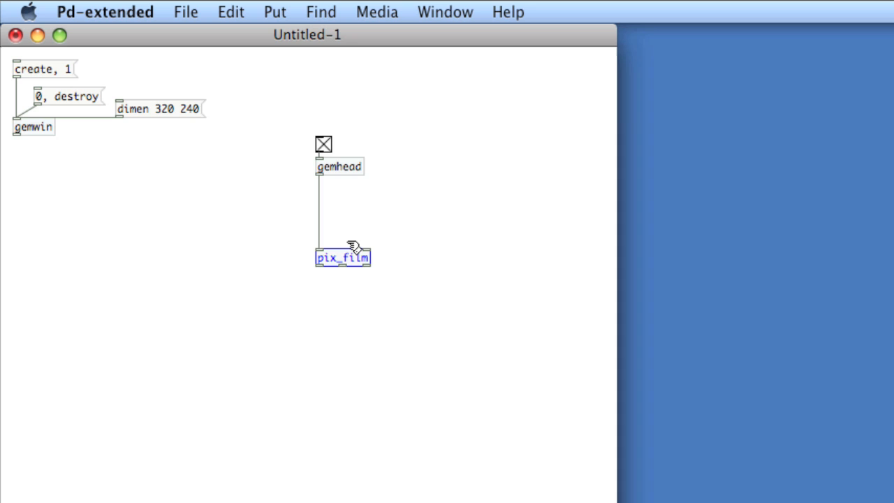
{"action": "left_click", "coordinate": [365, 230]}
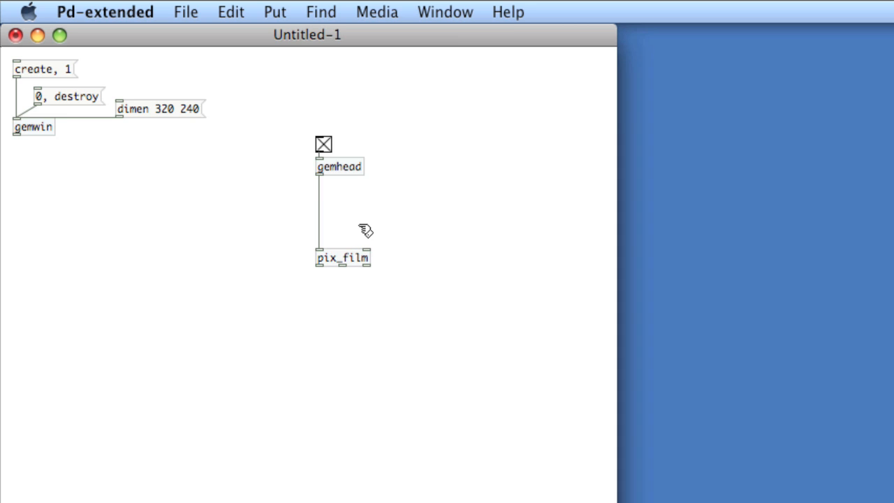
- Add an 'open $1' message and an openpanel object wired into it
{"action": "key", "text": "super+2"}
{"action": "type", "text": "op"}
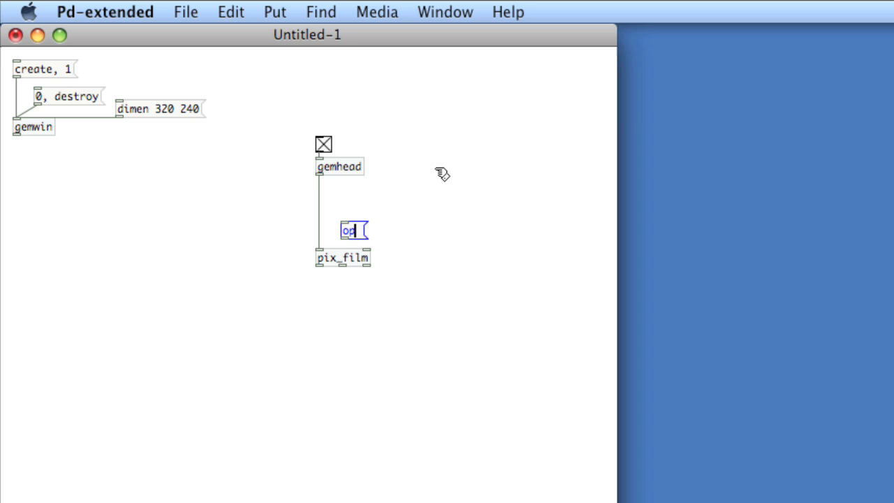
{"action": "type", "text": "en $1"}
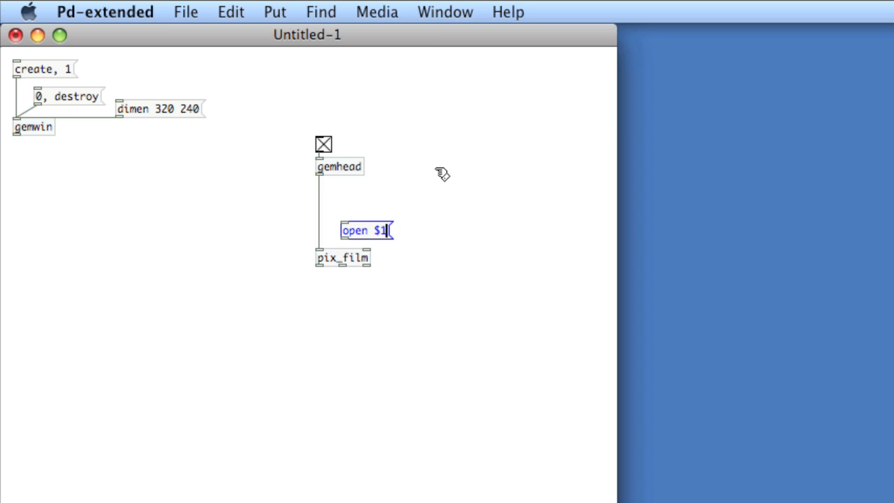
{"action": "left_click", "coordinate": [442, 173]}
{"action": "key", "text": "super+2"}
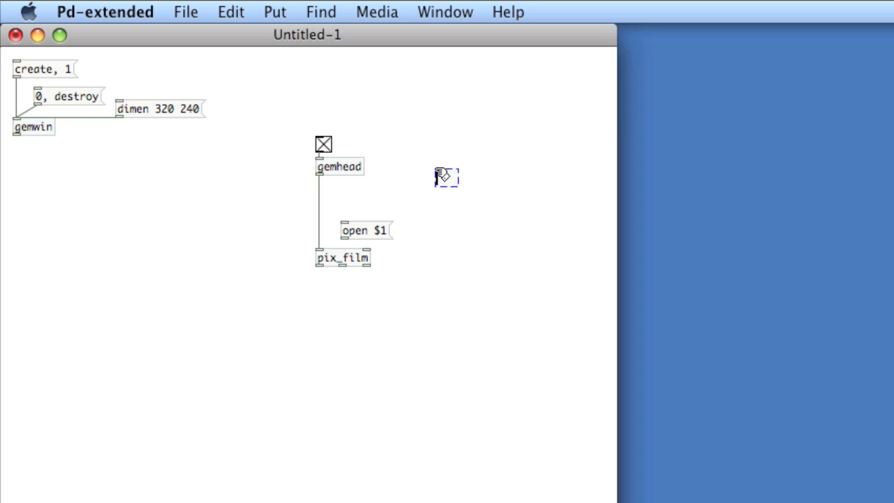
{"action": "left_click", "coordinate": [434, 167]}
{"action": "type", "text": "open"}
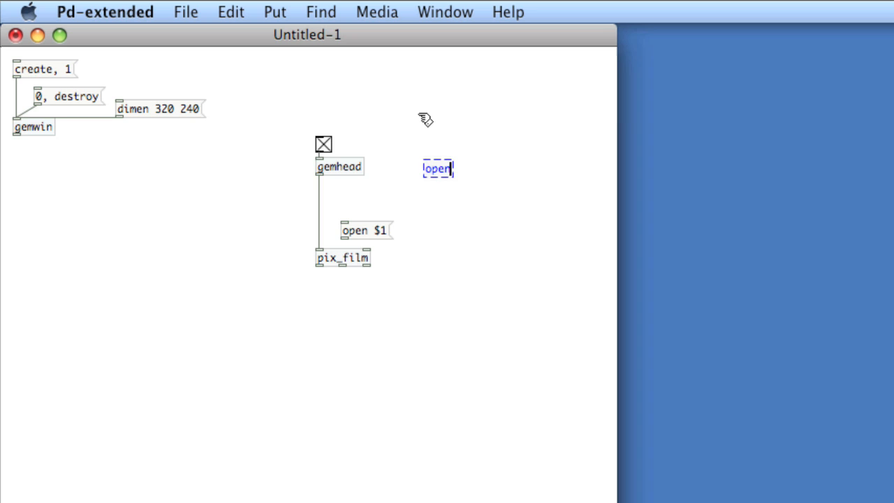
{"action": "type", "text": "panel"}
{"action": "left_click", "coordinate": [426, 119]}
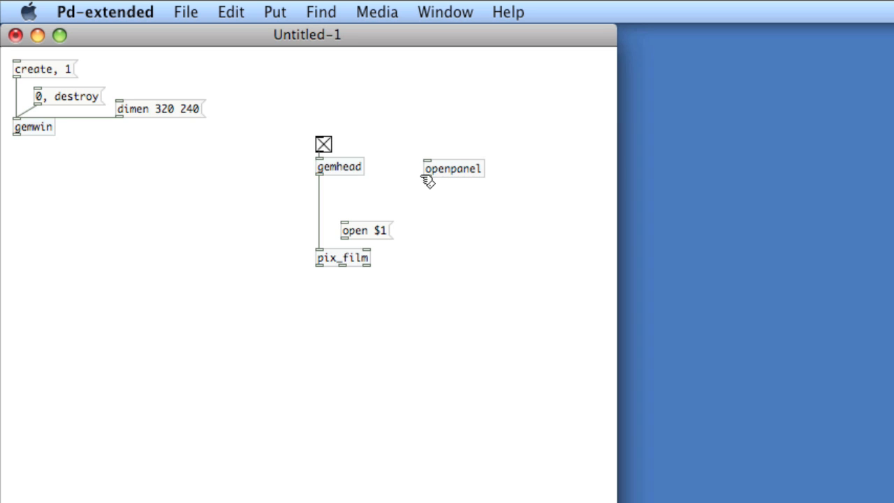
{"action": "left_click_drag", "start_coordinate": [427, 175], "coordinate": [345, 225]}
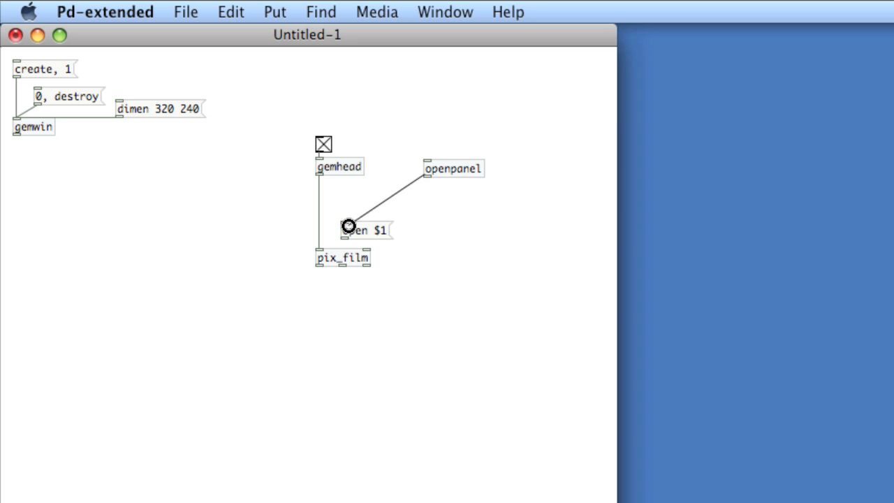
- Line openpanel up above 'open $1' and wire the message into pix_film
{"action": "left_click", "coordinate": [461, 168]}
{"action": "key", "text": "shift+Down"}
{"action": "key", "text": "shift+Down"}
{"action": "key", "text": "shift+Down"}
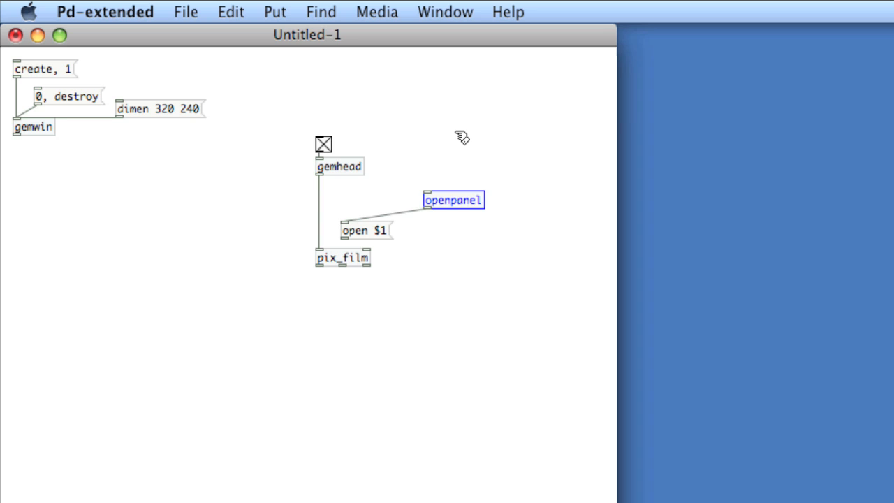
{"action": "key", "text": "shift+Left"}
{"action": "key", "text": "shift+Left"}
{"action": "key", "text": "shift+Left"}
{"action": "key", "text": "shift+Left"}
{"action": "key", "text": "shift+Left"}
{"action": "key", "text": "shift+Left"}
{"action": "key", "text": "shift+Left"}
{"action": "key", "text": "shift+Left"}
{"action": "key", "text": "shift+Left"}
{"action": "key", "text": "Down"}
{"action": "key", "text": "Down"}
{"action": "key", "text": "Down"}
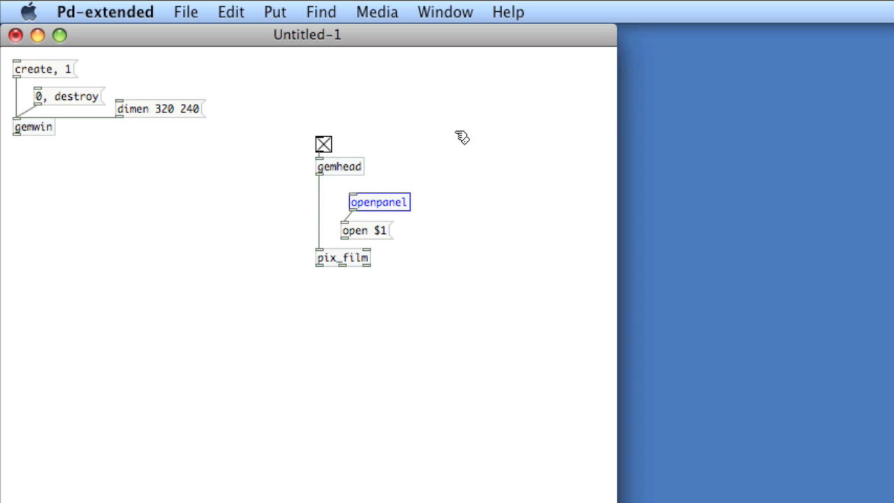
{"action": "key", "text": "Left"}
{"action": "key", "text": "Left"}
{"action": "key", "text": "Left"}
{"action": "key", "text": "Left"}
{"action": "key", "text": "Left"}
{"action": "key", "text": "Left"}
{"action": "key", "text": "Left"}
{"action": "key", "text": "Left"}
{"action": "key", "text": "Left"}
{"action": "key", "text": "Down"}
{"action": "key", "text": "Down"}
{"action": "key", "text": "Down"}
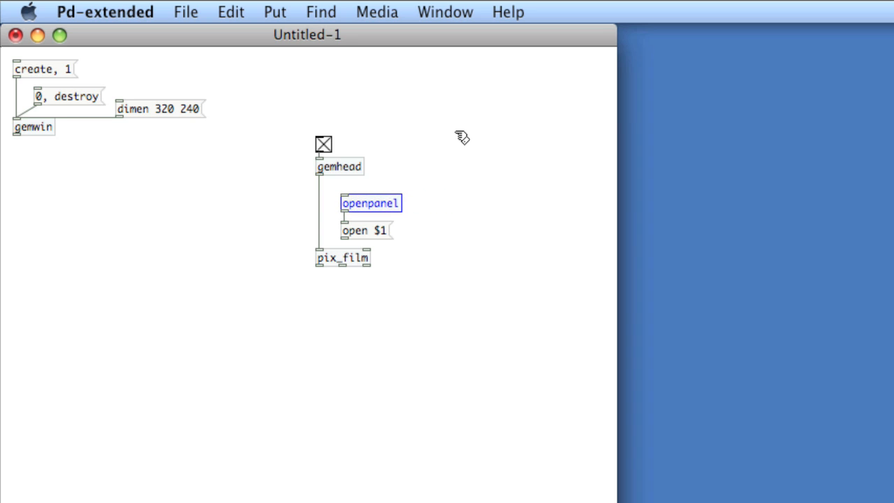
{"action": "key", "text": "Left"}
{"action": "key", "text": "Left"}
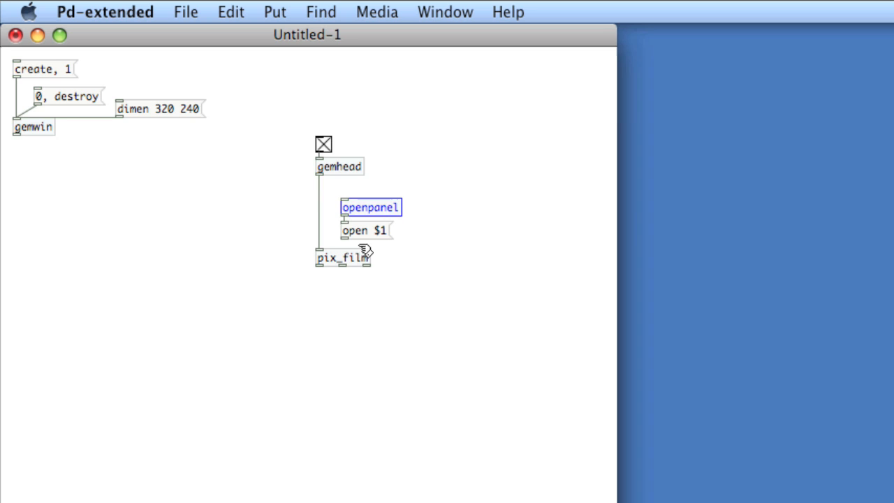
{"action": "left_click_drag", "start_coordinate": [342, 237], "coordinate": [323, 251]}
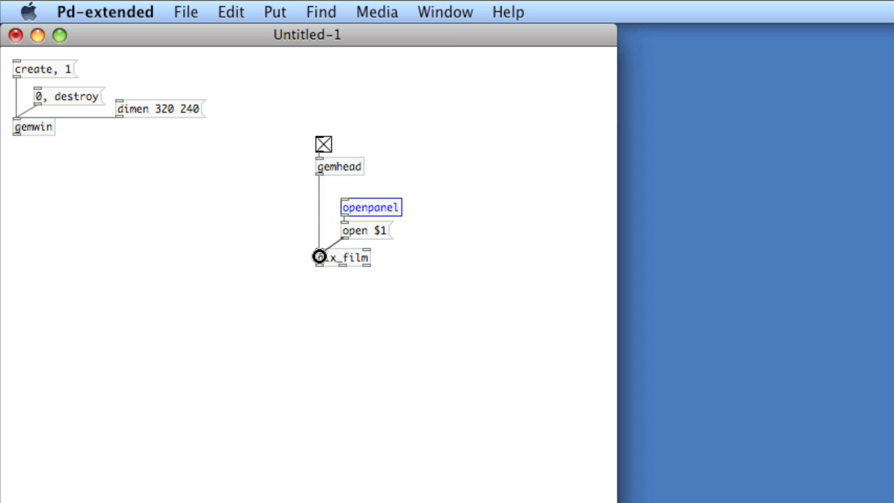
{"action": "left_click", "coordinate": [419, 174]}
- Add a bang just above openpanel and wire it into openpanel
{"action": "key", "text": "super+1"}
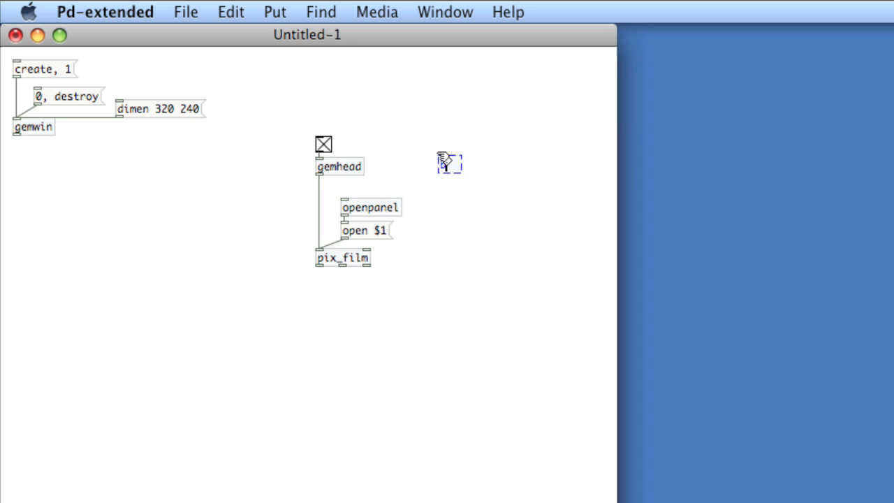
{"action": "type", "text": "bng"}
{"action": "left_click", "coordinate": [451, 183]}
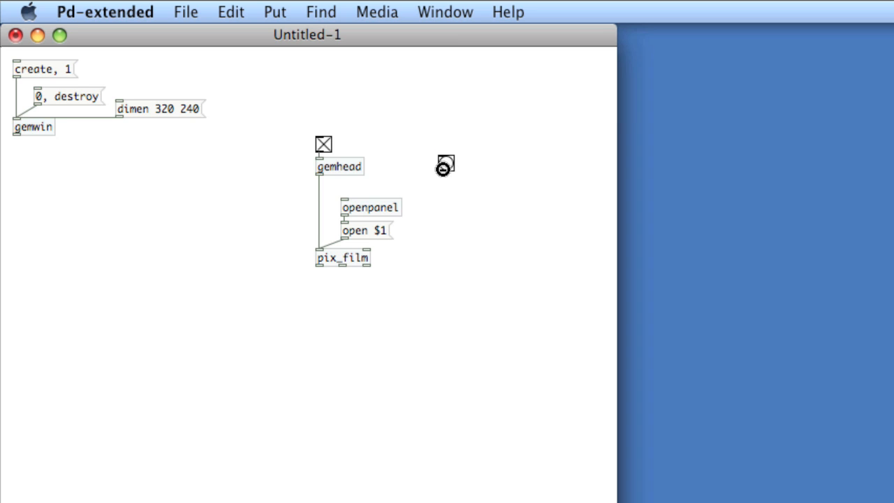
{"action": "left_click_drag", "start_coordinate": [443, 170], "coordinate": [344, 206]}
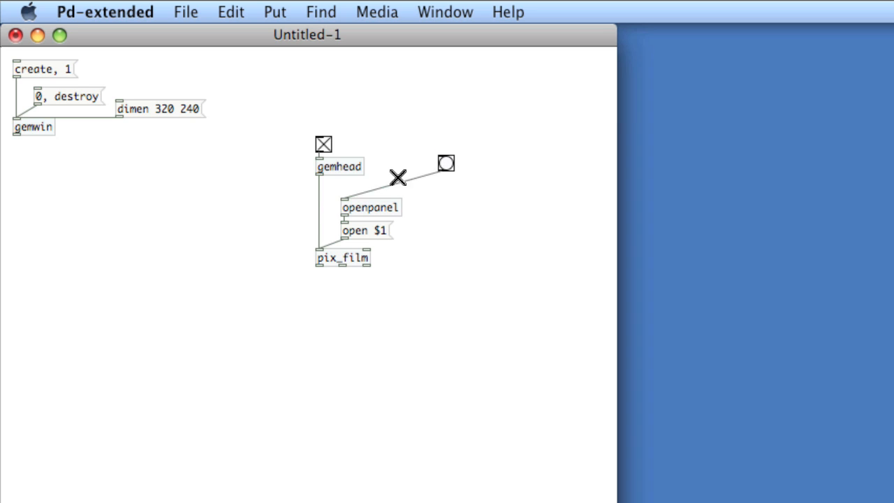
{"action": "left_click_drag", "start_coordinate": [446, 164], "coordinate": [349, 189]}
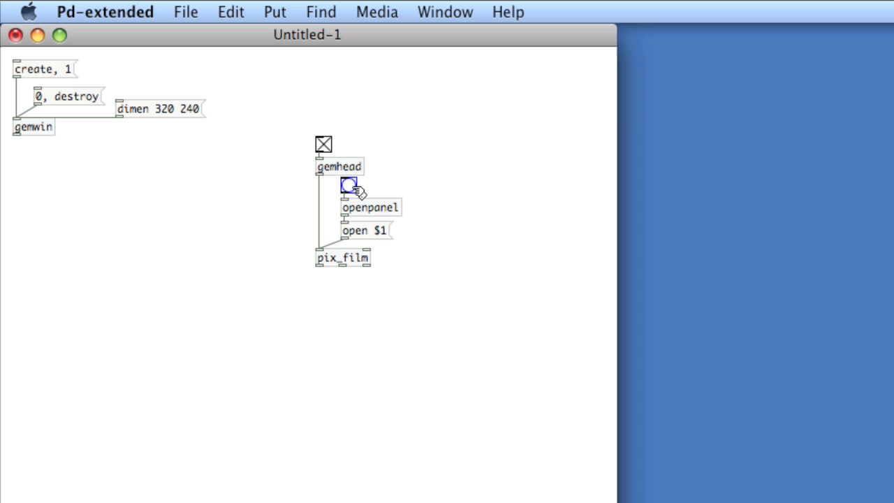
{"action": "left_click", "coordinate": [383, 193]}
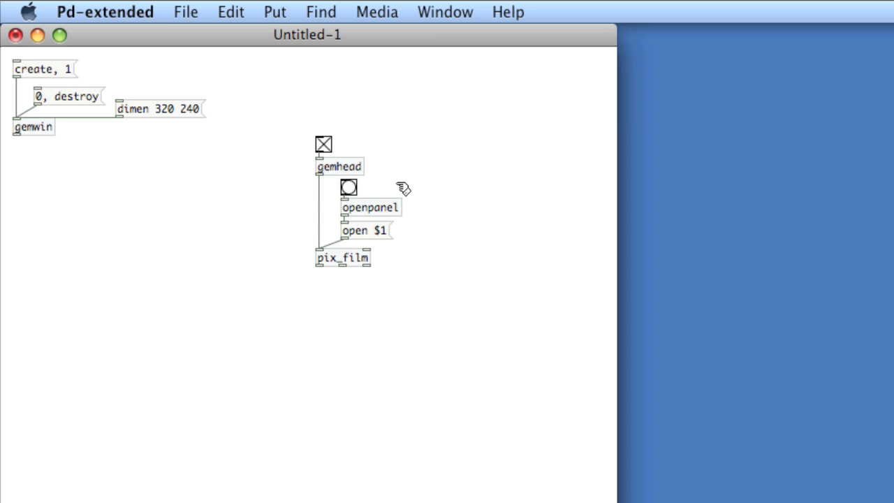
- Add an 'unpack f f f' below pix_film and feed it pix_film's output
{"action": "key", "text": "super+1"}
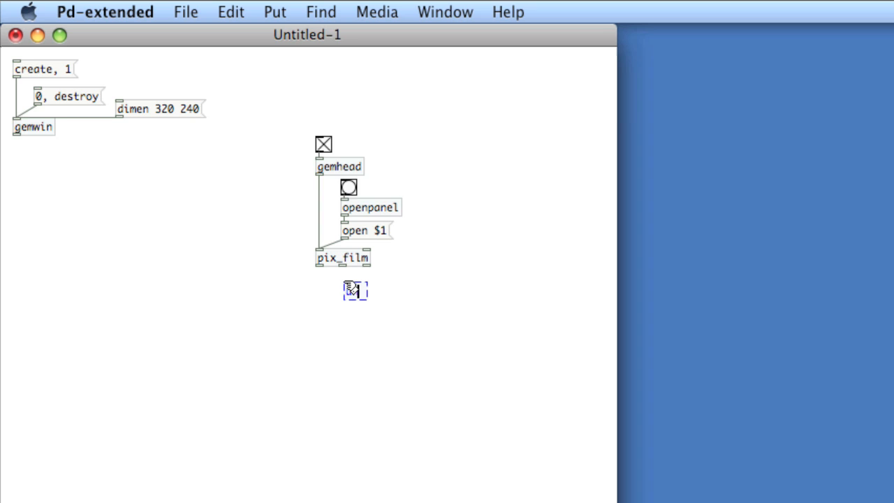
{"action": "type", "text": "unpack f f f"}
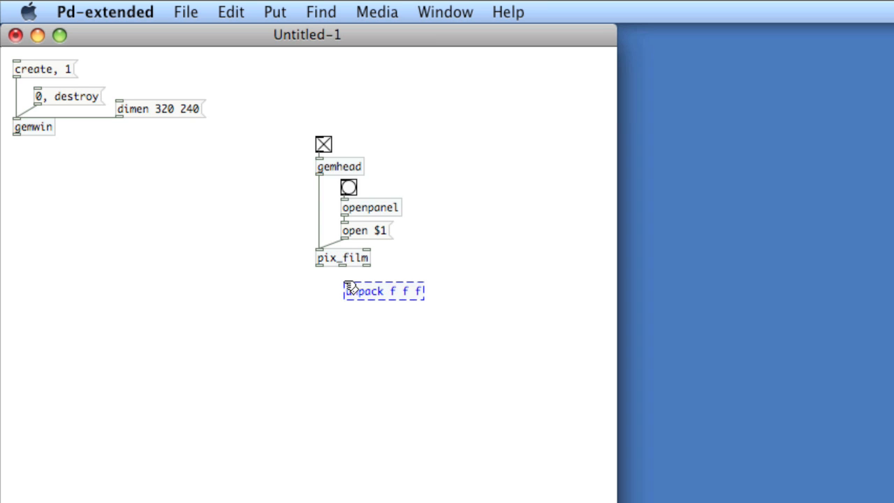
{"action": "left_click", "coordinate": [469, 237]}
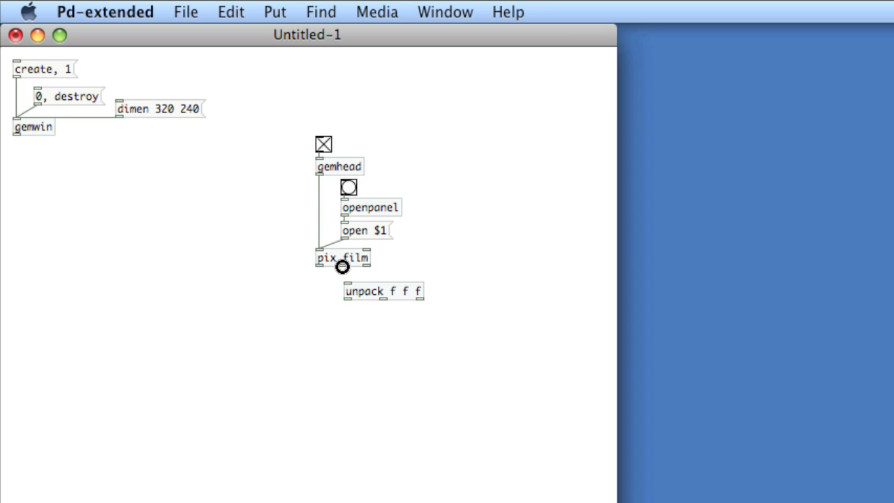
{"action": "left_click_drag", "start_coordinate": [339, 264], "coordinate": [348, 286]}
{"action": "left_click", "coordinate": [388, 292]}
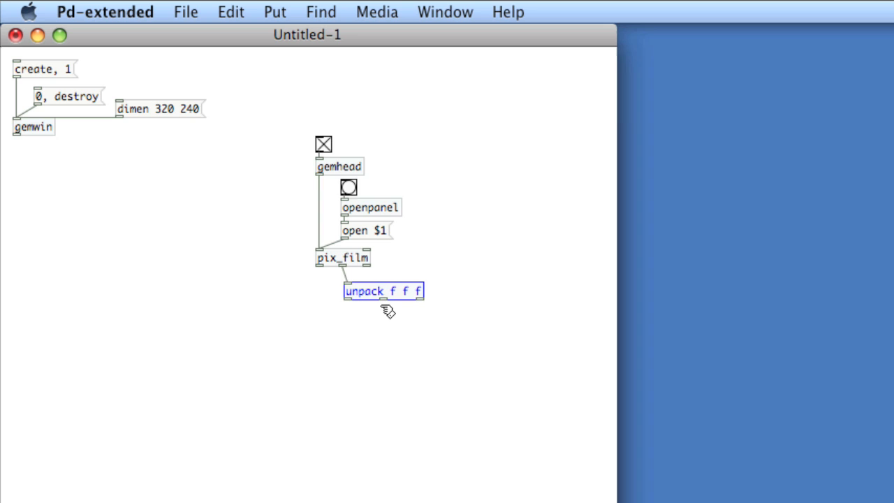
{"action": "key", "text": "Left"}
{"action": "key", "text": "Left"}
{"action": "key", "text": "Left"}
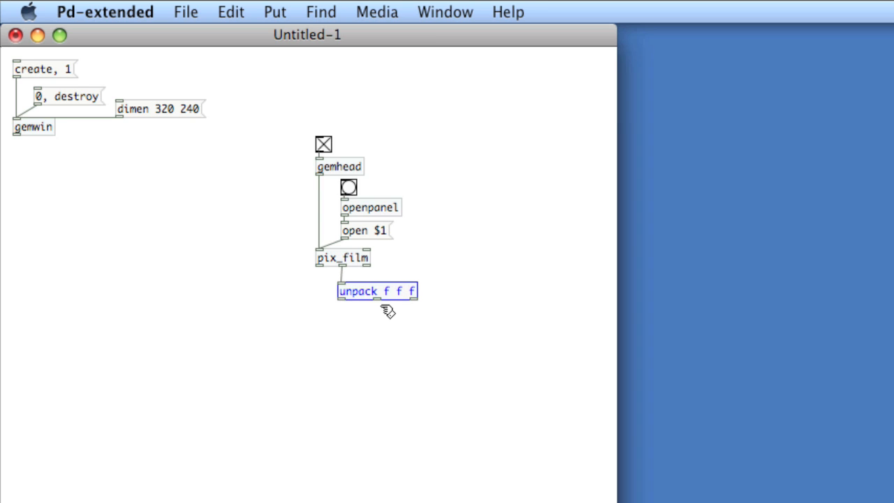
{"action": "key", "text": "Up"}
{"action": "key", "text": "Up"}
{"action": "key", "text": "Up"}
{"action": "key", "text": "Up"}
{"action": "key", "text": "Up"}
{"action": "key", "text": "Up"}
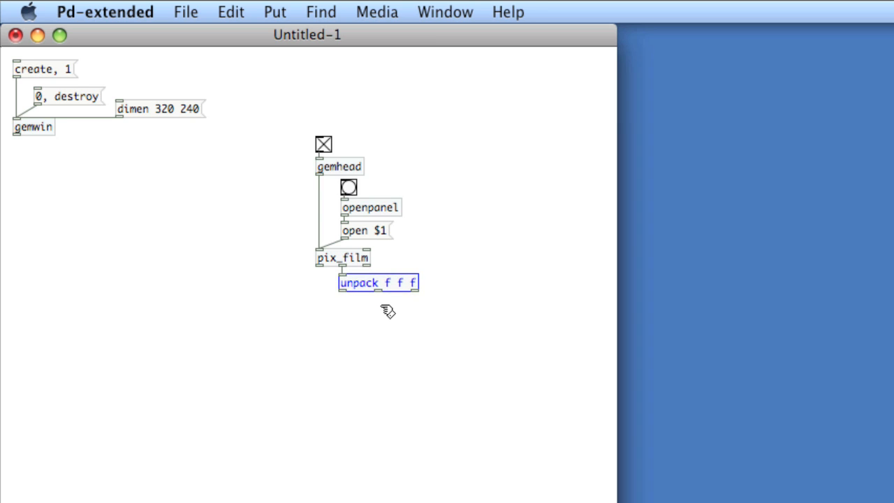
- Add three number boxes and wire each unpack outlet to one of them
{"action": "key", "text": "ctrl+2"}
{"action": "mouse_move", "coordinate": [382, 310]}
{"action": "left_mouse_down"}
{"action": "mouse_move", "coordinate": [398, 328]}
{"action": "mouse_move", "coordinate": [353, 320]}
{"action": "mouse_move", "coordinate": [445, 318]}
{"action": "left_mouse_up"}
{"action": "key", "text": "ctrl+3"}
{"action": "key", "text": "ctrl+3"}
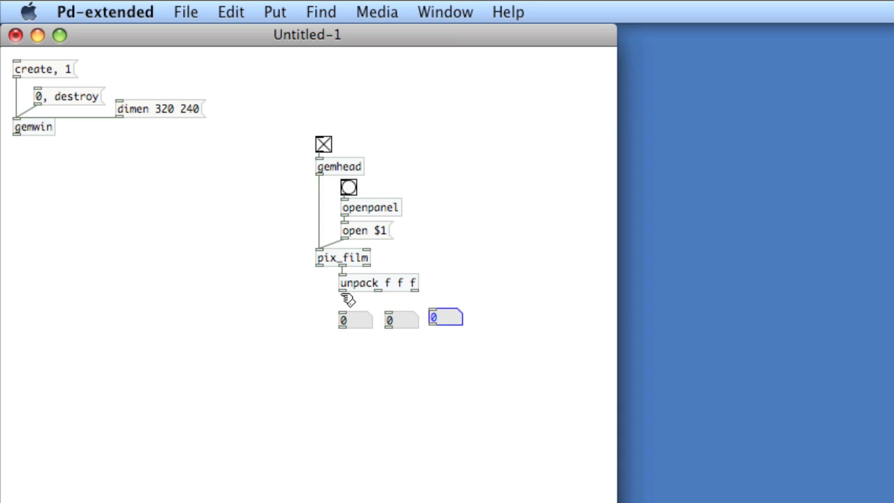
{"action": "left_click_drag", "start_coordinate": [342, 290], "coordinate": [342, 316]}
{"action": "mouse_move", "coordinate": [381, 290]}
{"action": "left_mouse_down"}
{"action": "mouse_move", "coordinate": [389, 316]}
{"action": "mouse_move", "coordinate": [430, 305]}
{"action": "mouse_move", "coordinate": [433, 316]}
{"action": "left_mouse_up"}
{"action": "left_click", "coordinate": [489, 352]}
{"action": "key", "text": "ctrl+1"}
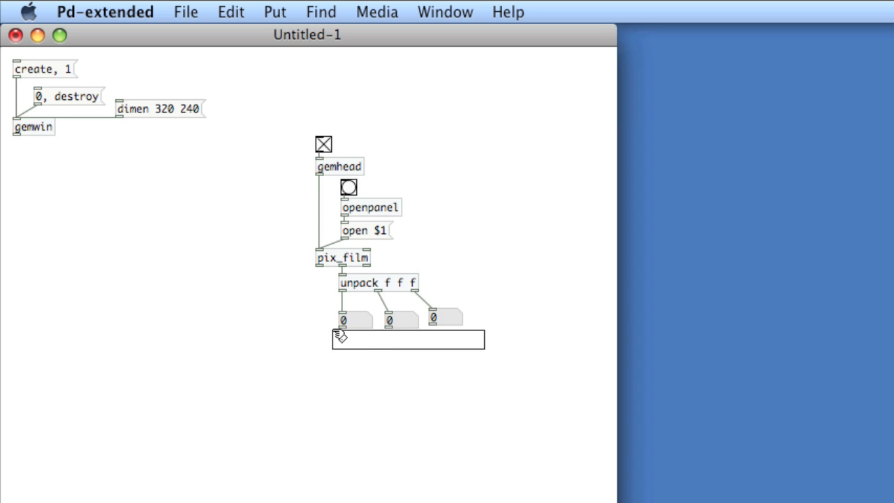
- Arrange the three number boxes into a neat row below unpack
{"action": "left_click_drag", "start_coordinate": [340, 337], "coordinate": [342, 320]}
{"action": "key", "text": "shift+Up"}
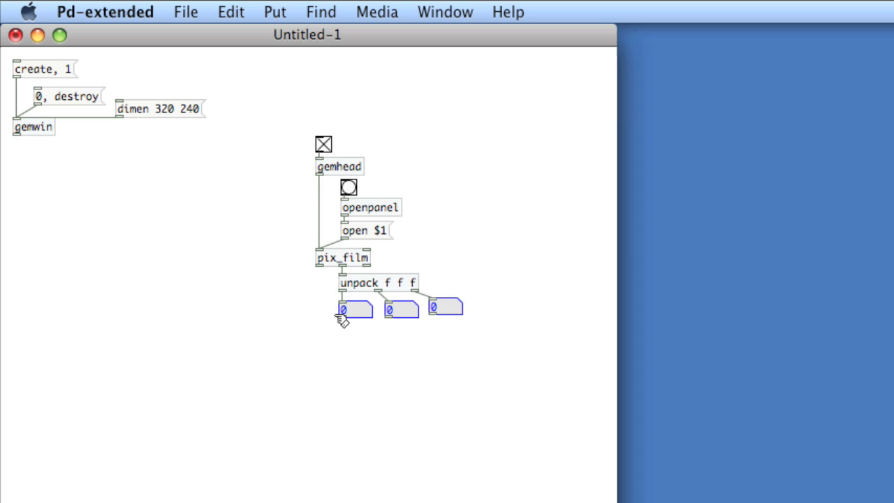
{"action": "left_click", "coordinate": [447, 342]}
{"action": "mouse_move", "coordinate": [419, 307]}
{"action": "left_mouse_down"}
{"action": "mouse_move", "coordinate": [475, 328]}
{"action": "mouse_move", "coordinate": [419, 308]}
{"action": "mouse_move", "coordinate": [456, 310]}
{"action": "left_mouse_up"}
{"action": "left_click", "coordinate": [422, 299]}
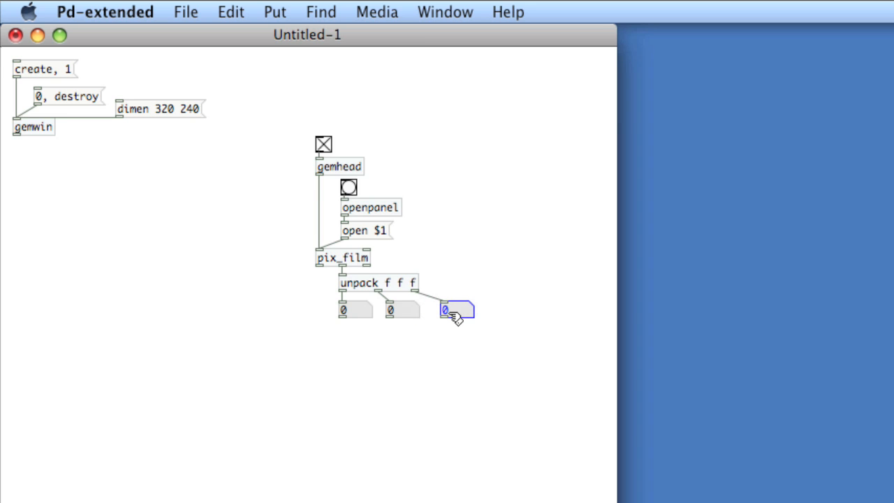
{"action": "left_click", "coordinate": [475, 238]}
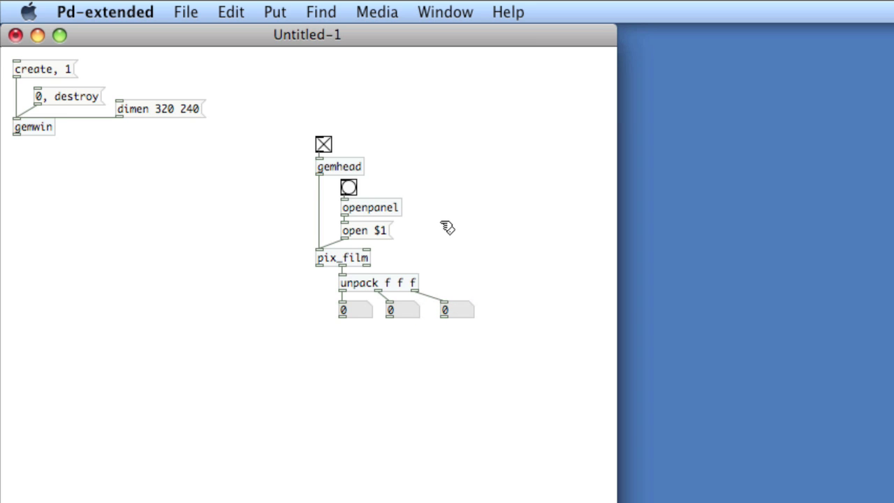
- Load drivein-01.mp4 from Documents > PD > pd-tutorials via the bang, showing 1118, 320, 240
{"action": "left_click", "coordinate": [348, 187]}
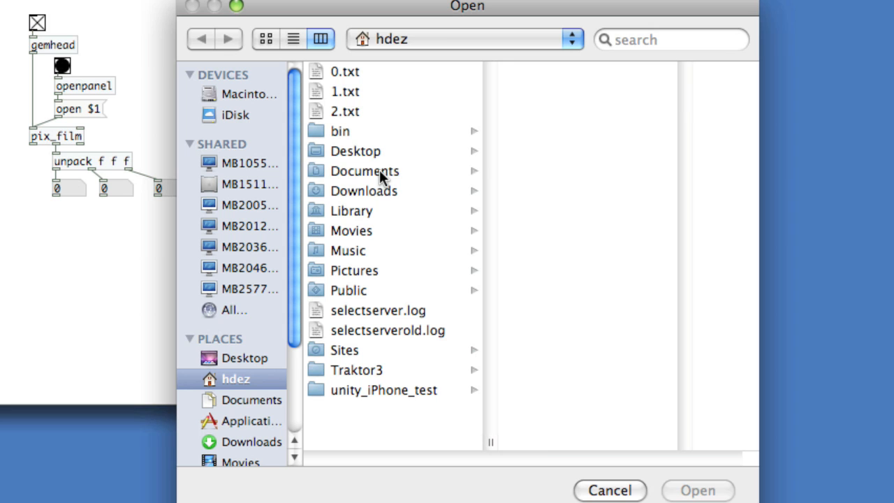
{"action": "left_click", "coordinate": [380, 170]}
{"action": "left_click", "coordinate": [569, 330]}
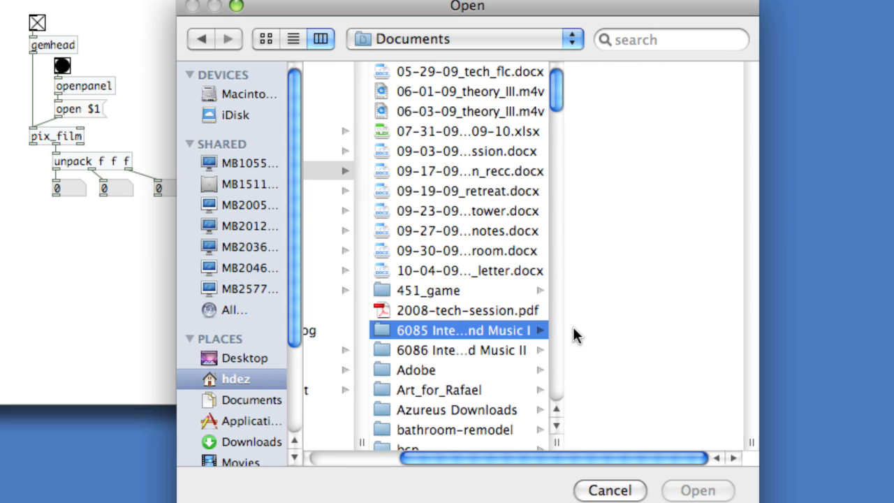
{"action": "double_click", "coordinate": [568, 320]}
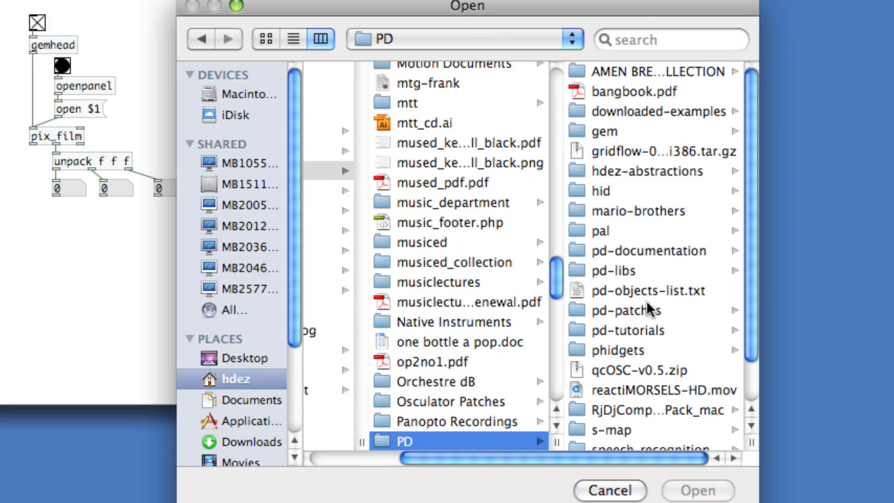
{"action": "left_click", "coordinate": [637, 328]}
{"action": "scroll", "coordinate": [637, 285], "scroll_direction": "down", "scroll_amount": 10}
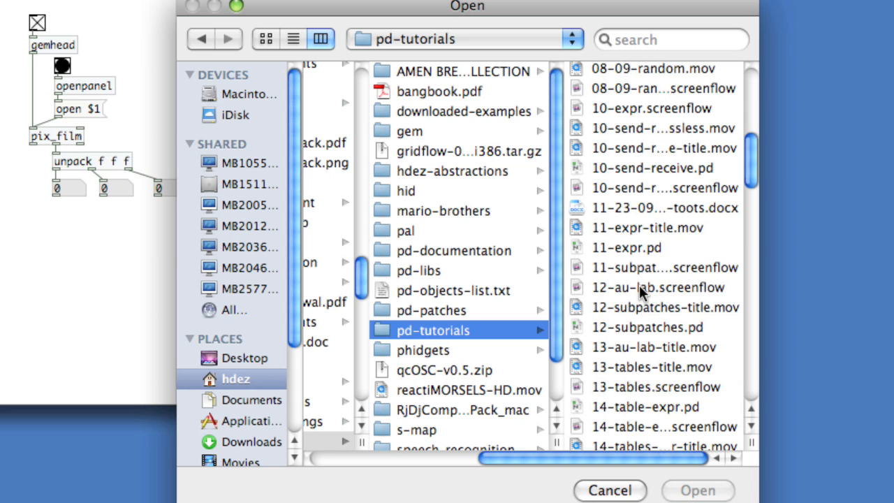
{"action": "left_click", "coordinate": [639, 285]}
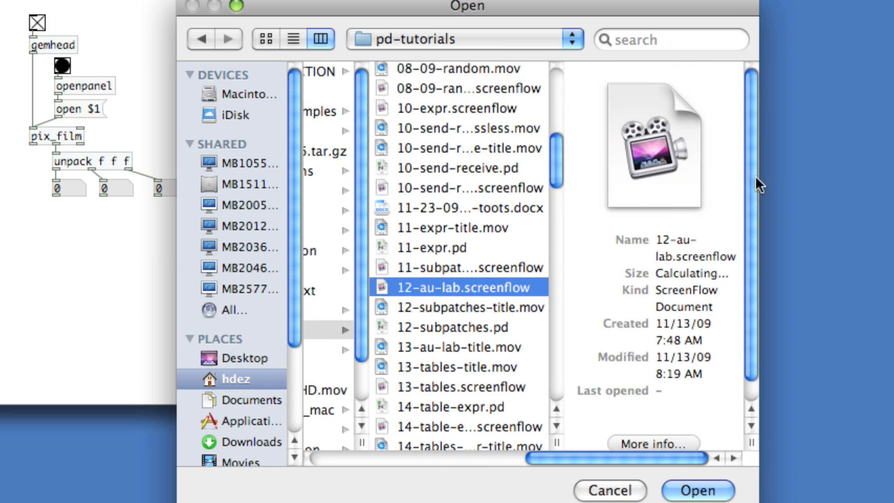
{"action": "type", "text": "d"}
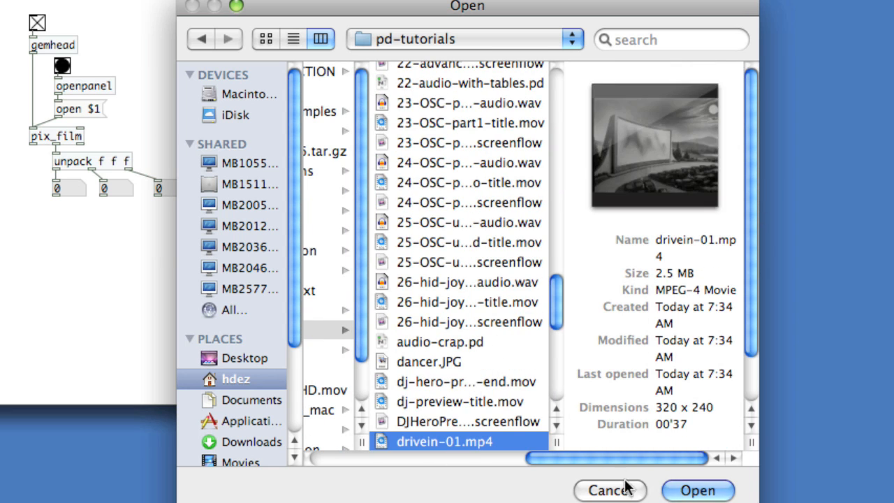
{"action": "left_click", "coordinate": [697, 489]}
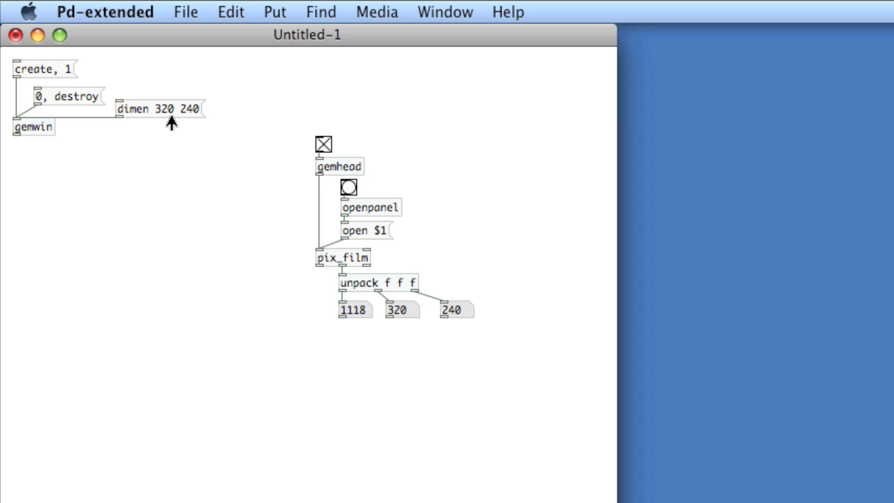
- Add a pix_texture object fed by pix_film and align it directly underneath
{"action": "key", "text": "super+1"}
{"action": "left_click", "coordinate": [347, 361]}
{"action": "type", "text": "pix_"}
{"action": "type", "text": "tex"}
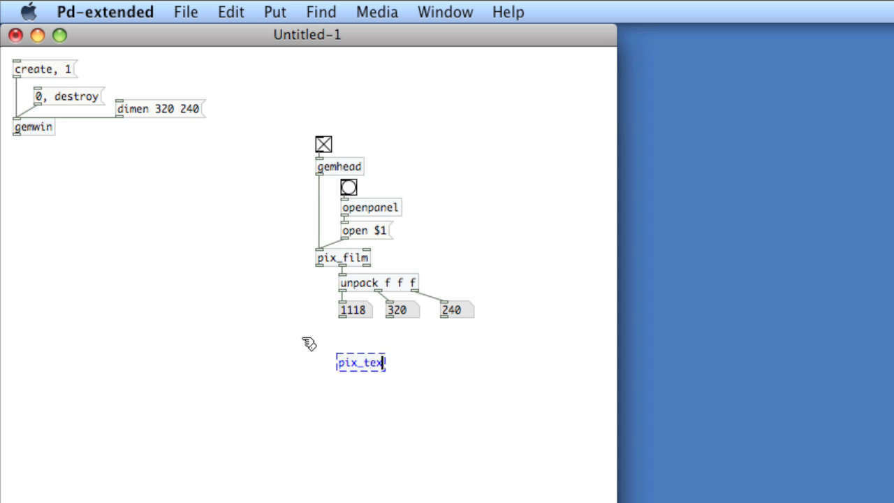
{"action": "type", "text": "ture"}
{"action": "left_click", "coordinate": [308, 343]}
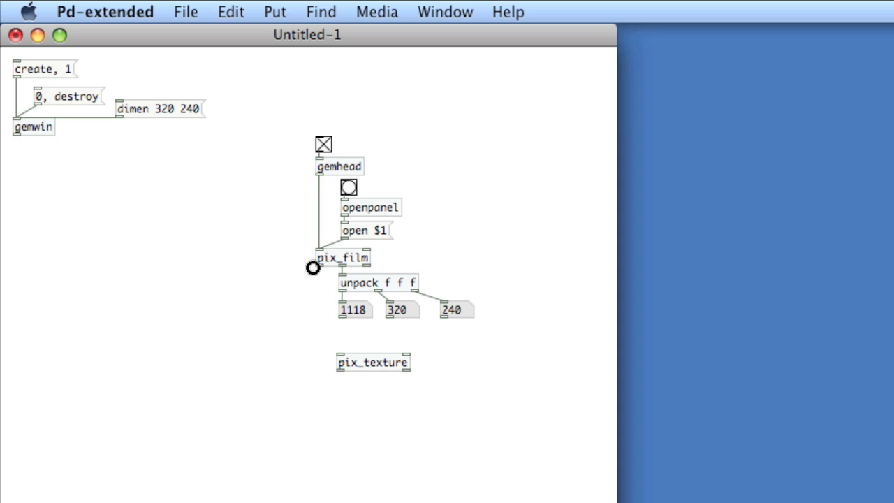
{"action": "left_click_drag", "start_coordinate": [320, 266], "coordinate": [341, 359]}
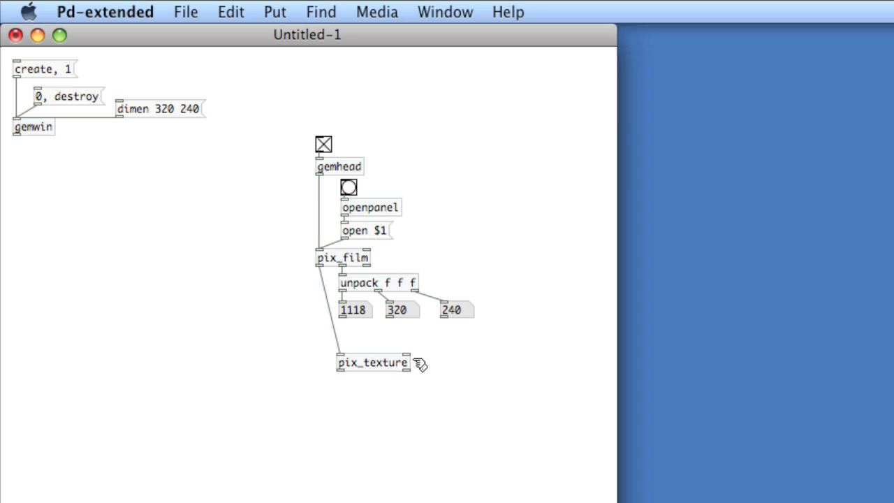
{"action": "left_click_drag", "start_coordinate": [407, 362], "coordinate": [388, 368]}
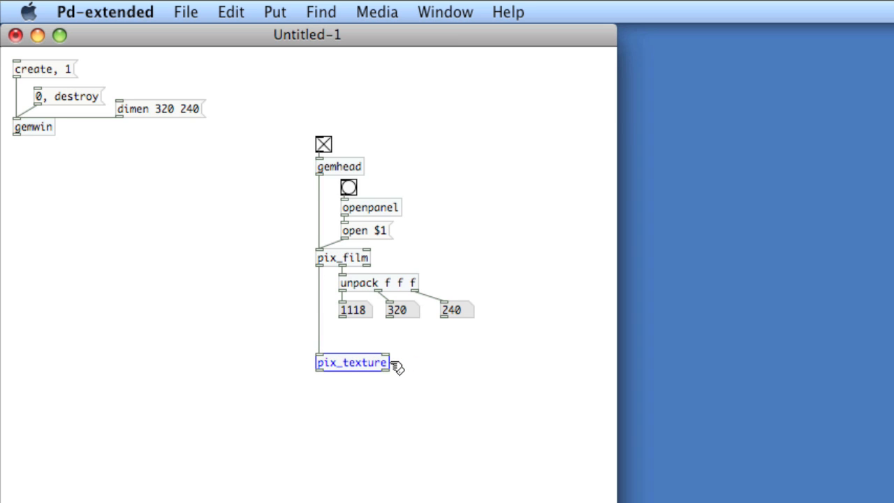
{"action": "key", "text": "shift+Up"}
{"action": "key", "text": "shift+Up"}
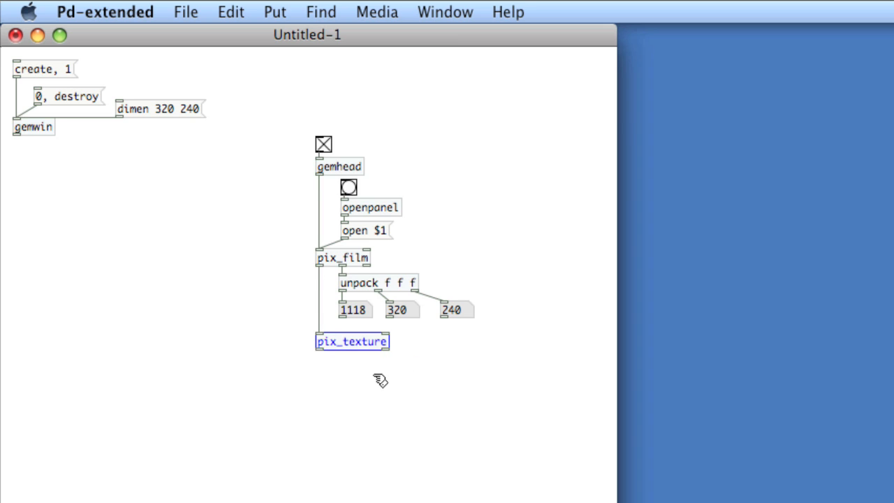
{"action": "left_click", "coordinate": [366, 377]}
- Add a 'rectangle 6 4' object fed by pix_texture, aligned below it, and return to run mode
{"action": "key", "text": "super+1"}
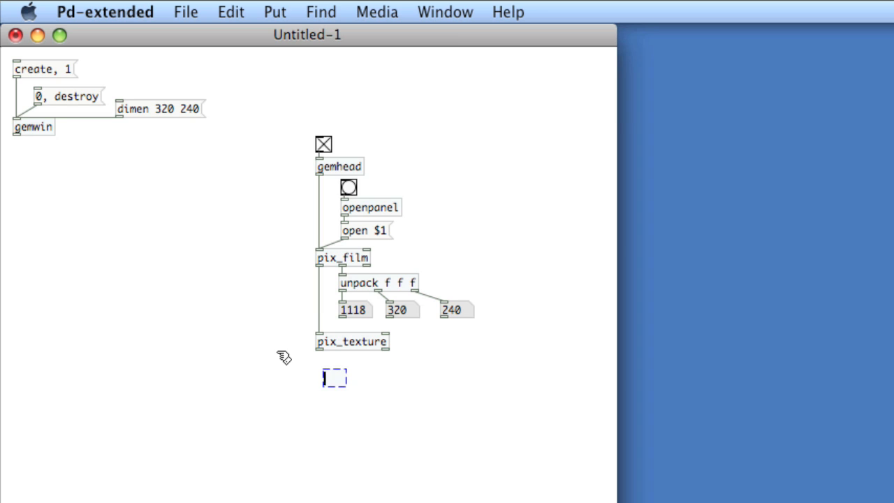
{"action": "type", "text": "rectangle"}
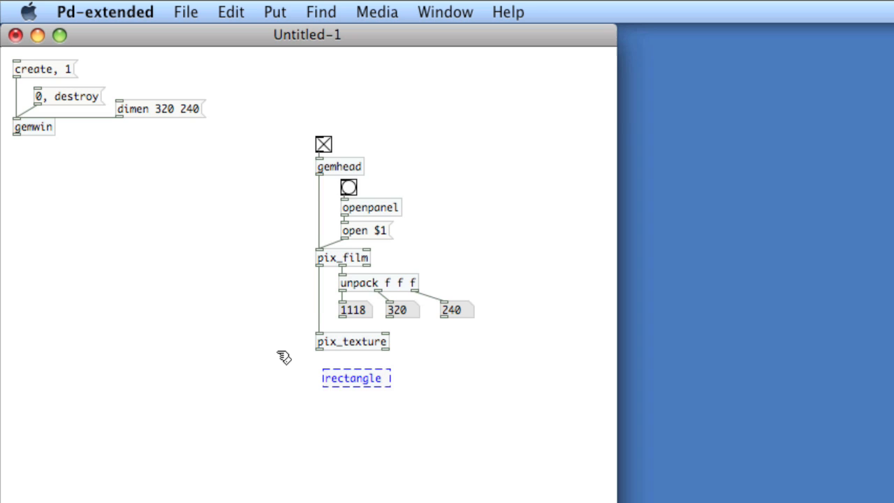
{"action": "type", "text": " 6 4"}
{"action": "left_click", "coordinate": [284, 357]}
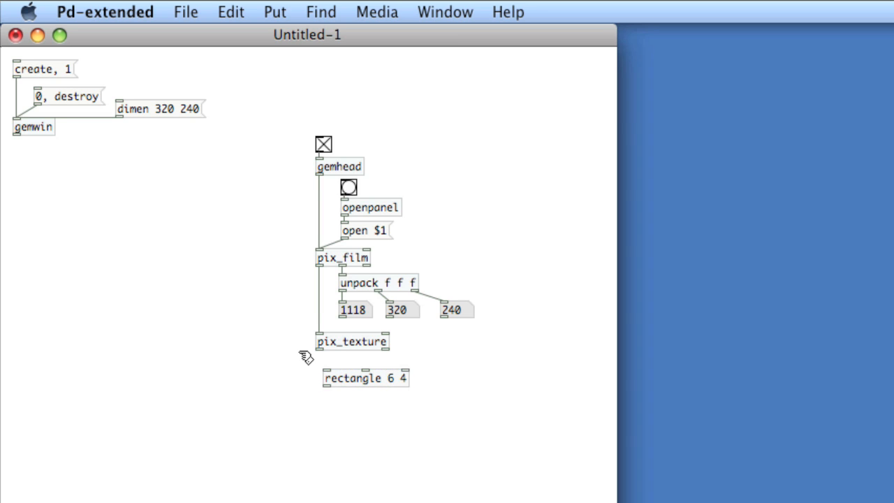
{"action": "left_click_drag", "start_coordinate": [320, 349], "coordinate": [325, 372]}
{"action": "left_click", "coordinate": [391, 378]}
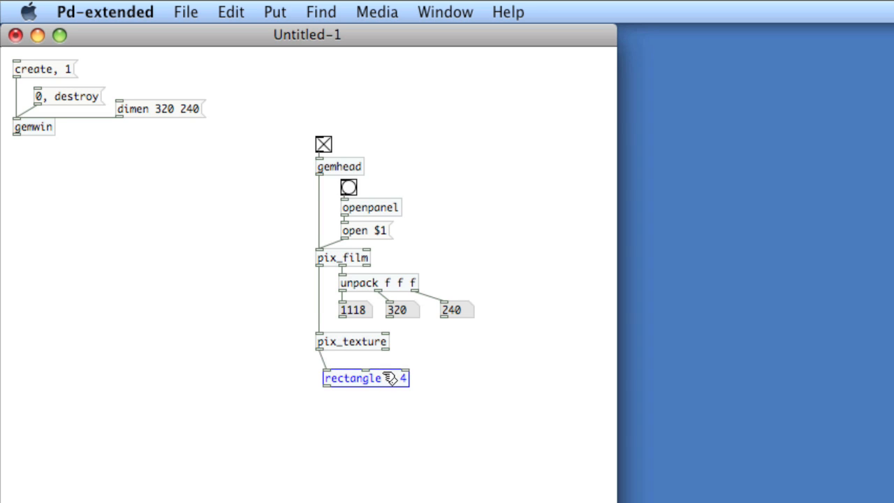
{"action": "left_click_drag", "start_coordinate": [391, 379], "coordinate": [384, 369]}
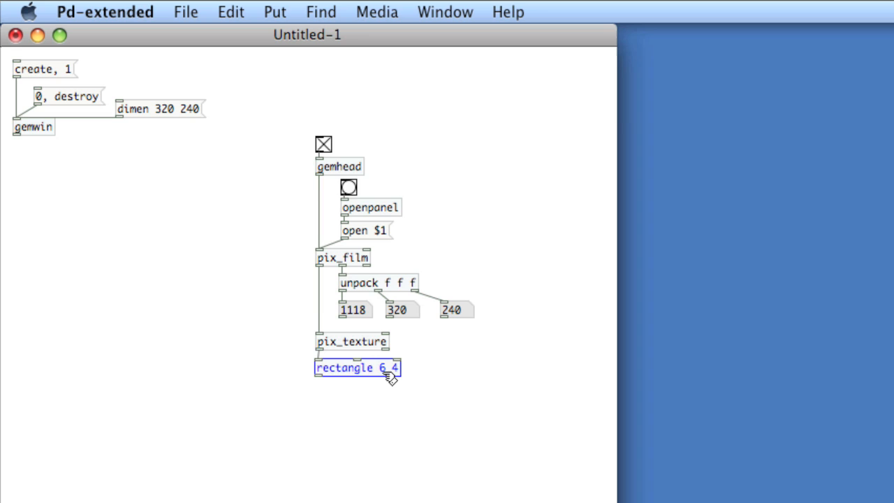
{"action": "key", "text": "Up"}
{"action": "key", "text": "Up"}
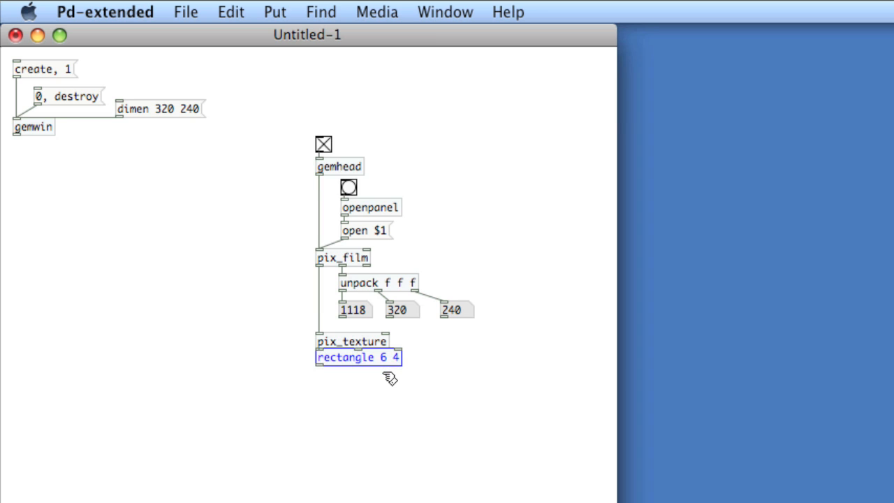
{"action": "key", "text": "Down"}
{"action": "key", "text": "Down"}
{"action": "key", "text": "Down"}
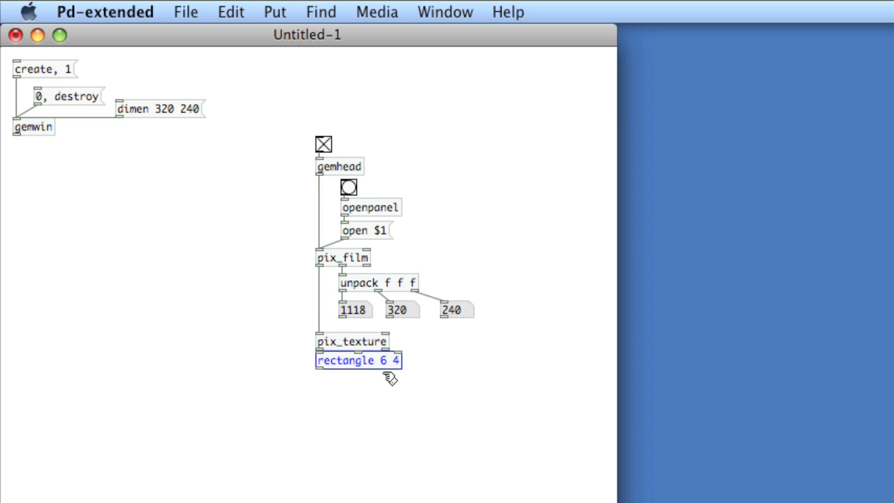
{"action": "key", "text": "Down"}
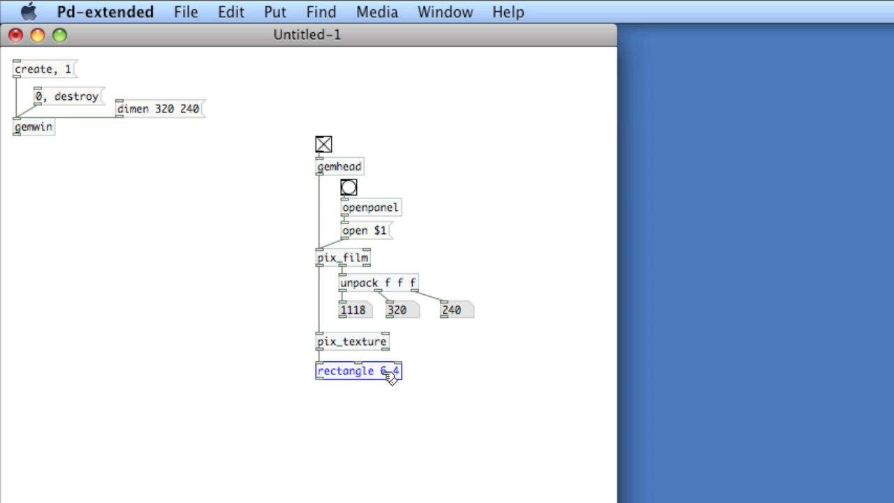
{"action": "key", "text": "super+e"}
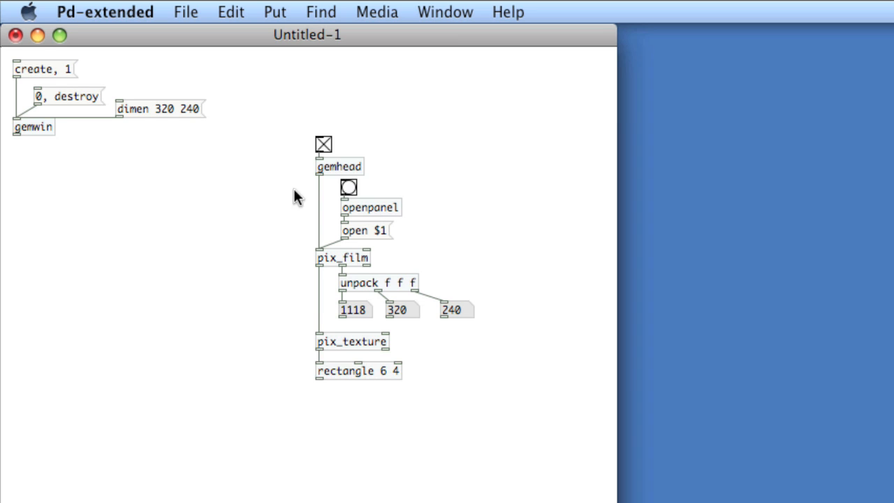
- Create the Gem window, then add an 'auto $1' message beside 'open $1'
{"action": "left_click", "coordinate": [42, 69]}
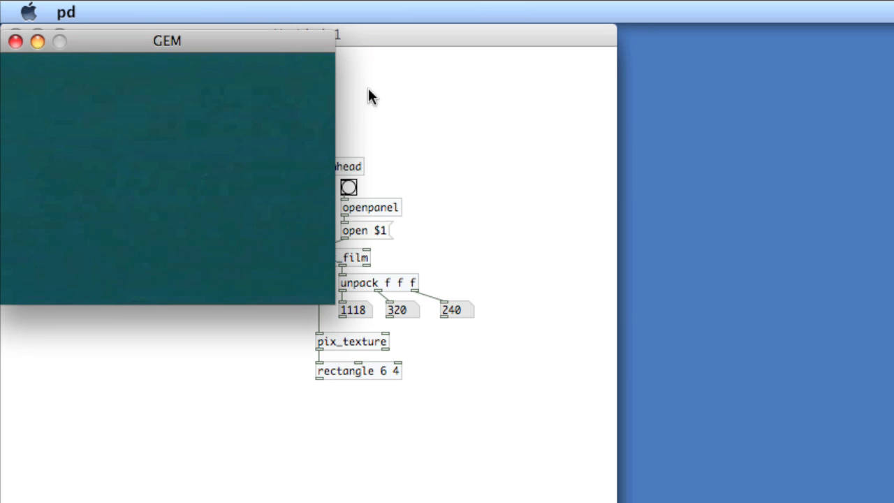
{"action": "left_click", "coordinate": [412, 136]}
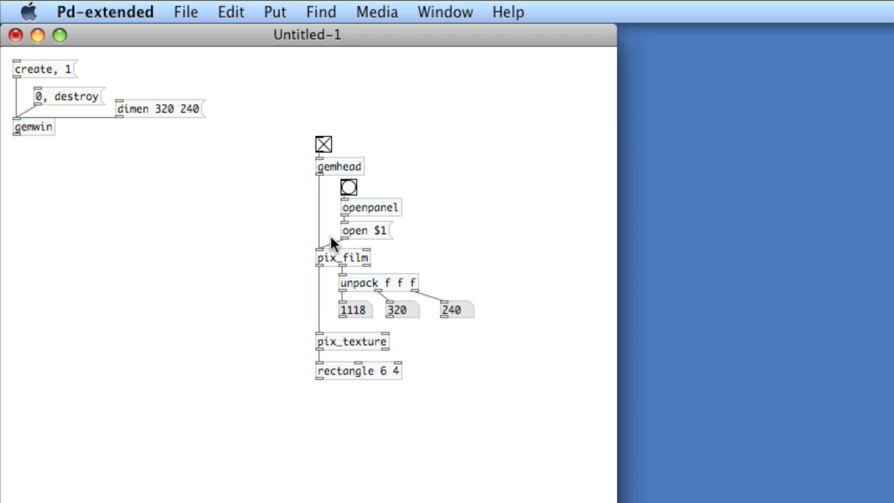
{"action": "key", "text": "super+2"}
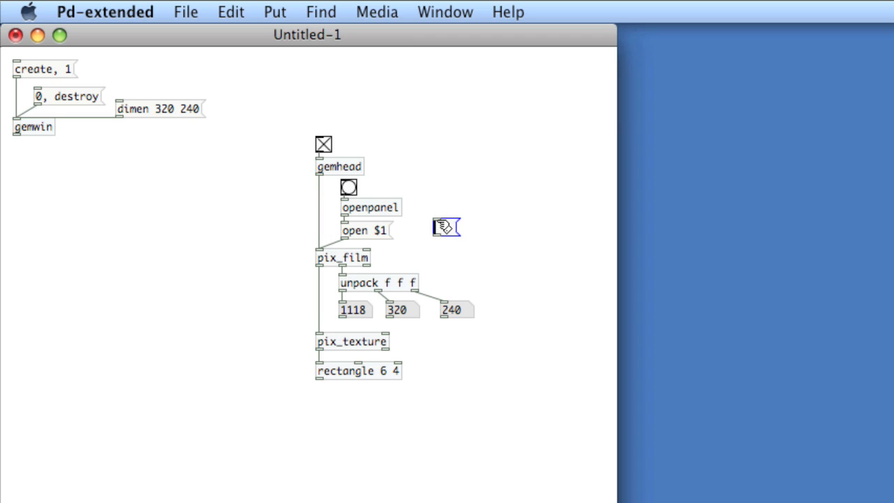
{"action": "type", "text": "auto $1"}
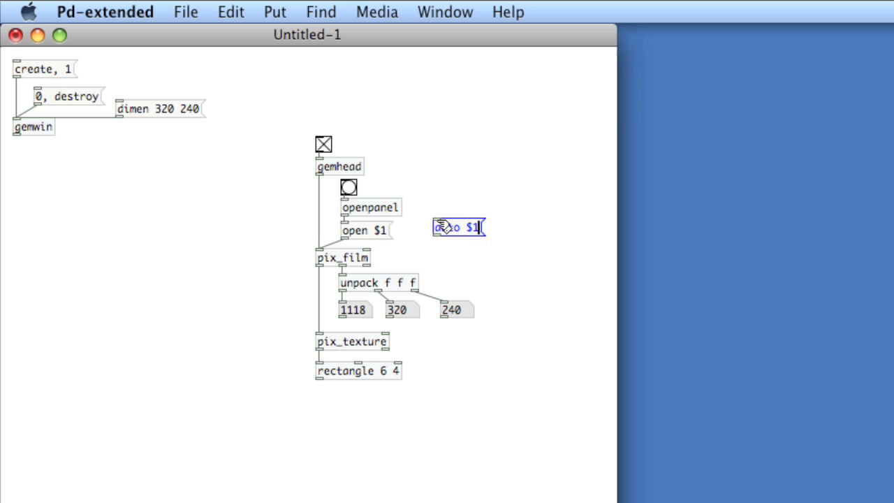
{"action": "left_click", "coordinate": [434, 188]}
- Add a toggle wired into 'auto $1' and nudge it into line above the message
{"action": "key", "text": "shift+super+t"}
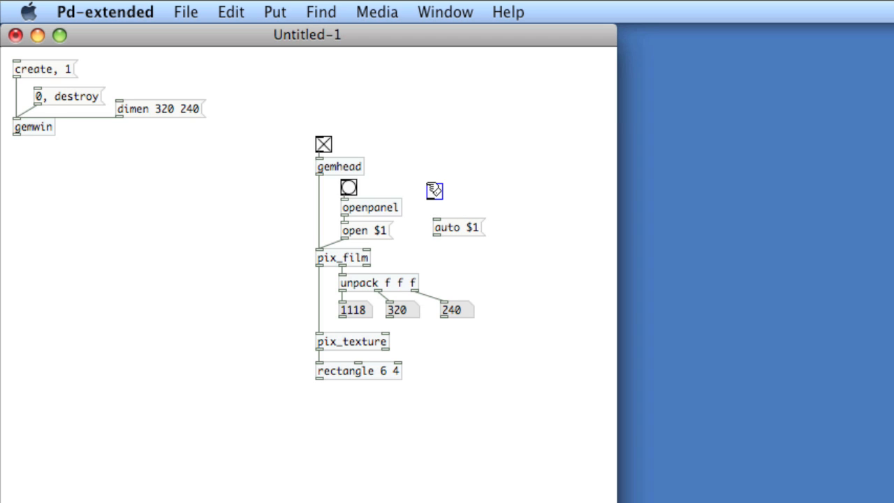
{"action": "left_click", "coordinate": [439, 208]}
{"action": "left_click_drag", "start_coordinate": [439, 225], "coordinate": [439, 226]}
{"action": "left_click", "coordinate": [434, 191]}
{"action": "key", "text": "shift+Down"}
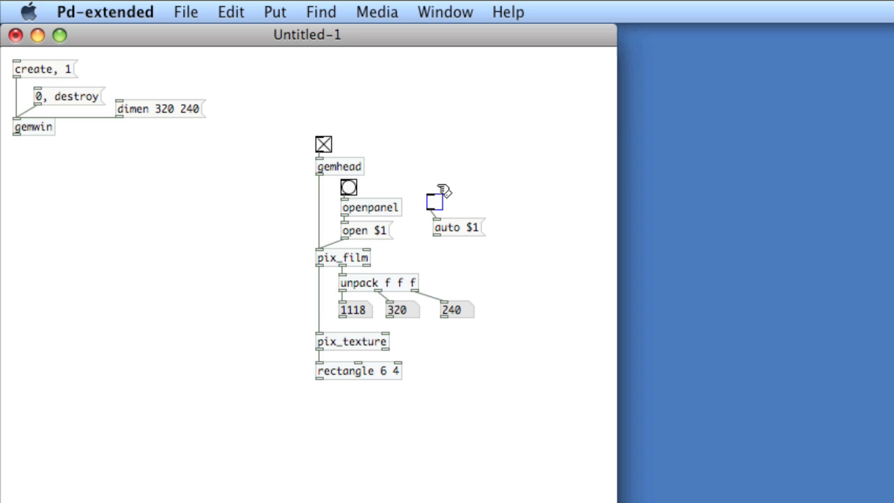
{"action": "key", "text": "shift+Right"}
{"action": "key", "text": "shift+Down"}
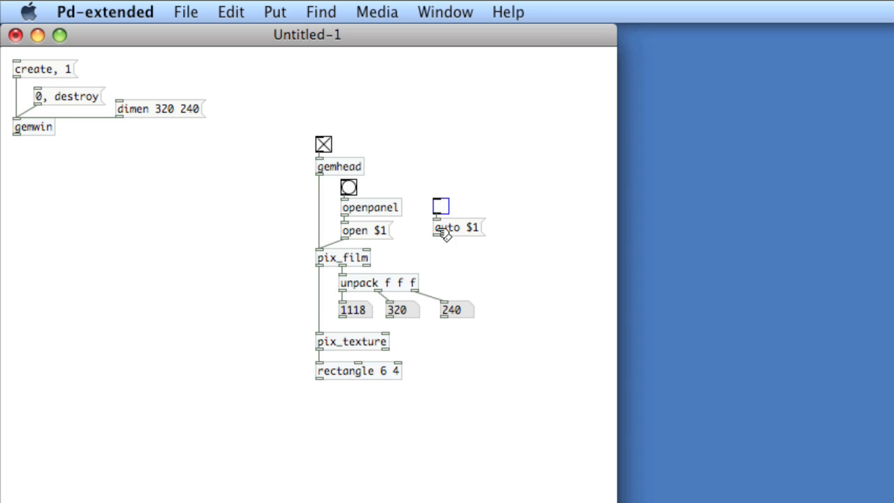
- Wire the 'auto $1' message into pix_film's left inlet
{"action": "left_click", "coordinate": [454, 228]}
{"action": "mouse_move", "coordinate": [435, 236]}
{"action": "left_mouse_down"}
{"action": "mouse_move", "coordinate": [316, 267]}
{"action": "mouse_move", "coordinate": [320, 252]}
{"action": "left_mouse_up"}
{"action": "left_click", "coordinate": [450, 276]}
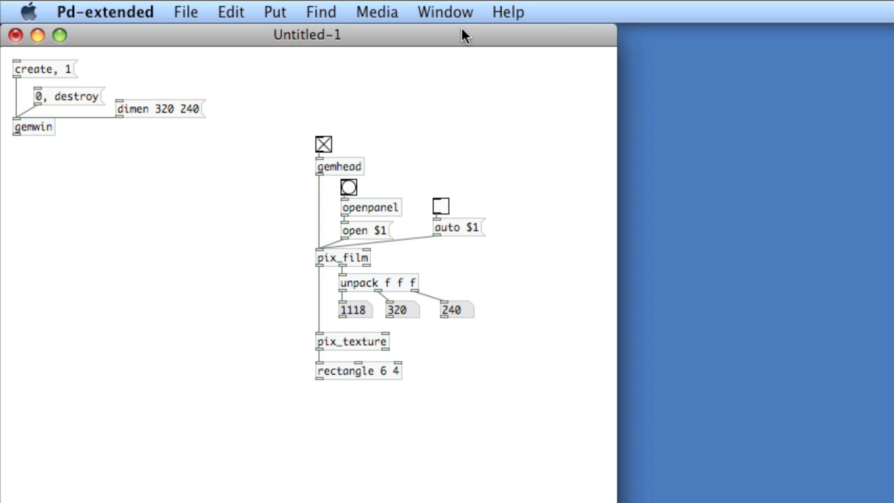
- Bring up the GEM output window and move it to the screen's right
{"action": "left_click", "coordinate": [445, 12]}
{"action": "left_click", "coordinate": [461, 70]}
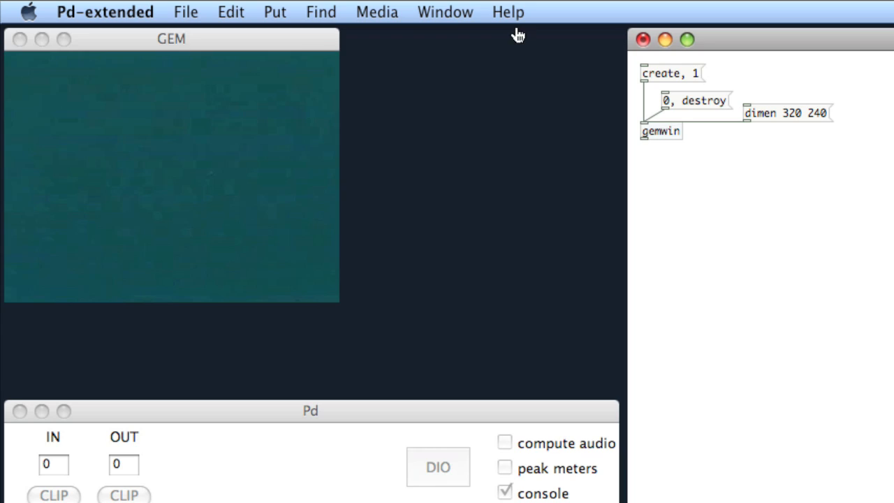
{"action": "left_click_drag", "start_coordinate": [171, 38], "coordinate": [773, 28]}
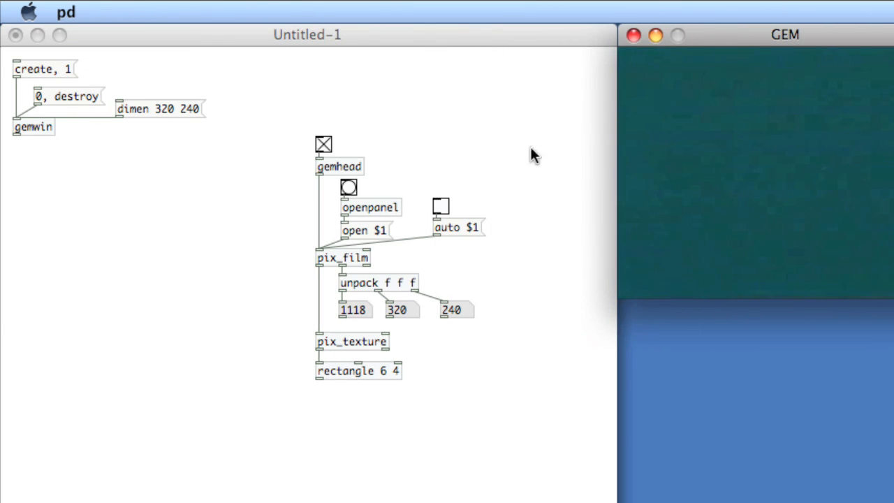
- Play the movie with the auto toggle on, then switch it off again
{"action": "left_click", "coordinate": [441, 206]}
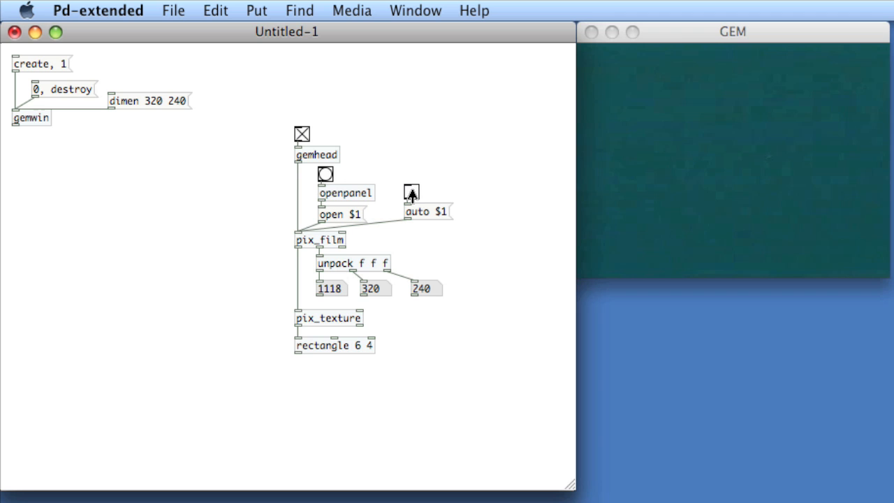
{"action": "left_click", "coordinate": [411, 193]}
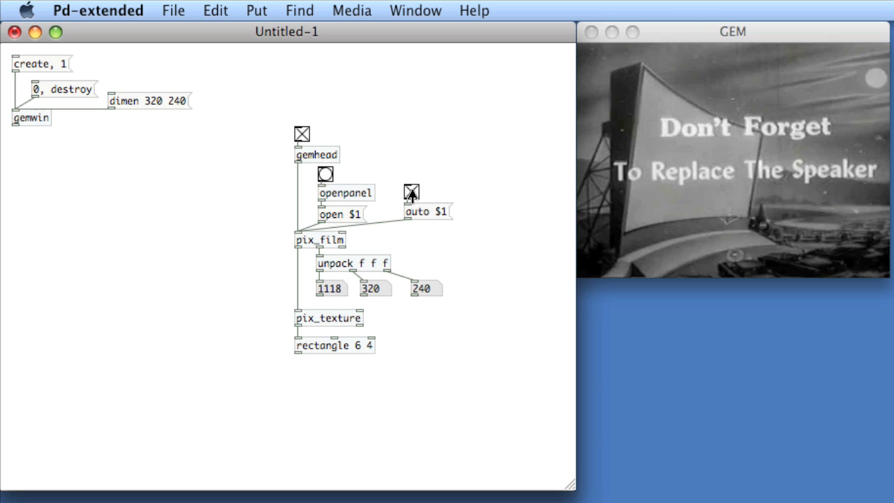
{"action": "left_click", "coordinate": [411, 193]}
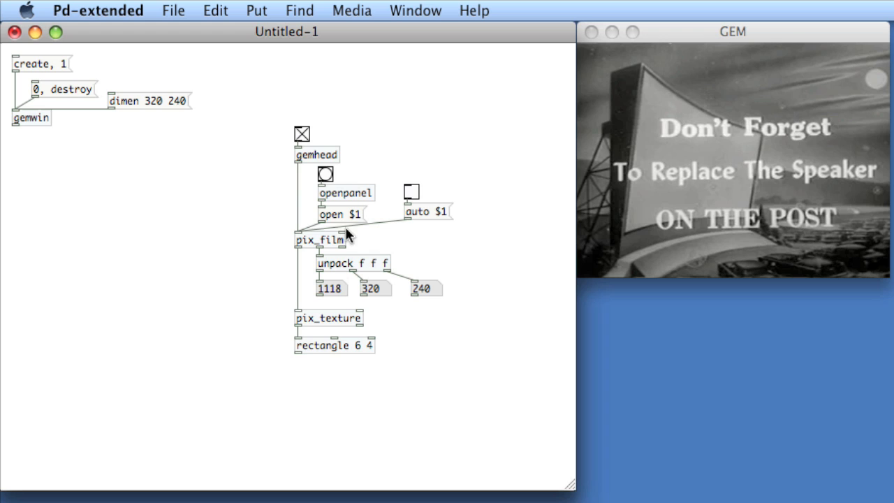
- Add a number box wired into pix_film's right inlet for choosing frames
{"action": "key", "text": "super+3"}
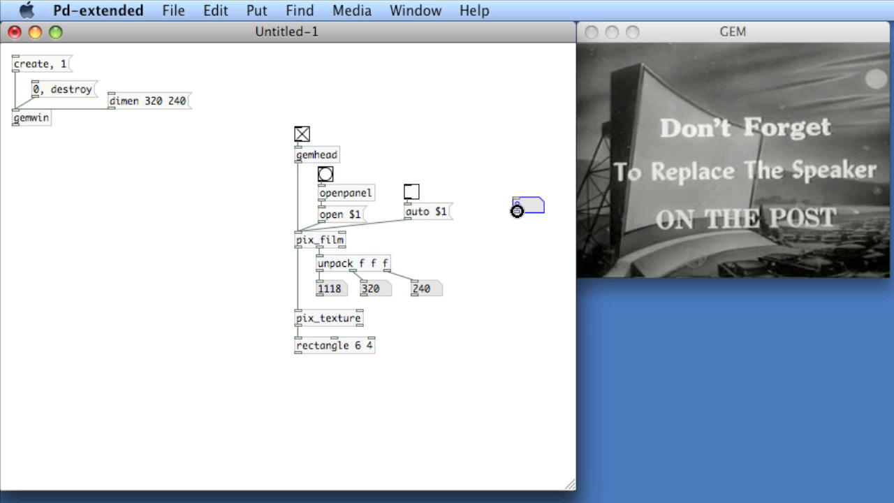
{"action": "left_click_drag", "start_coordinate": [517, 212], "coordinate": [340, 235]}
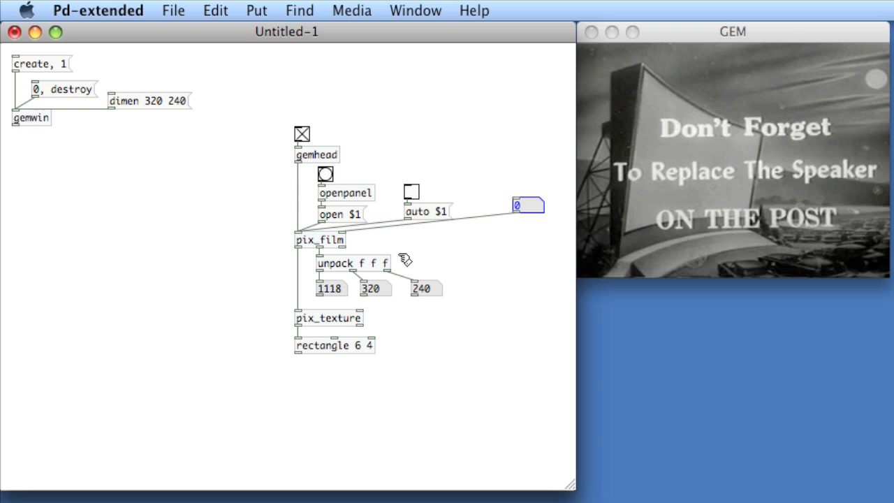
{"action": "left_click", "coordinate": [518, 249]}
- Scrub the film through frames with the number box in run mode, then delete it
{"action": "key", "text": "super+e"}
{"action": "mouse_move", "coordinate": [518, 207]}
{"action": "left_mouse_down"}
{"action": "mouse_move", "coordinate": [538, 174]}
{"action": "mouse_move", "coordinate": [537, 114]}
{"action": "mouse_move", "coordinate": [536, 154]}
{"action": "left_mouse_up"}
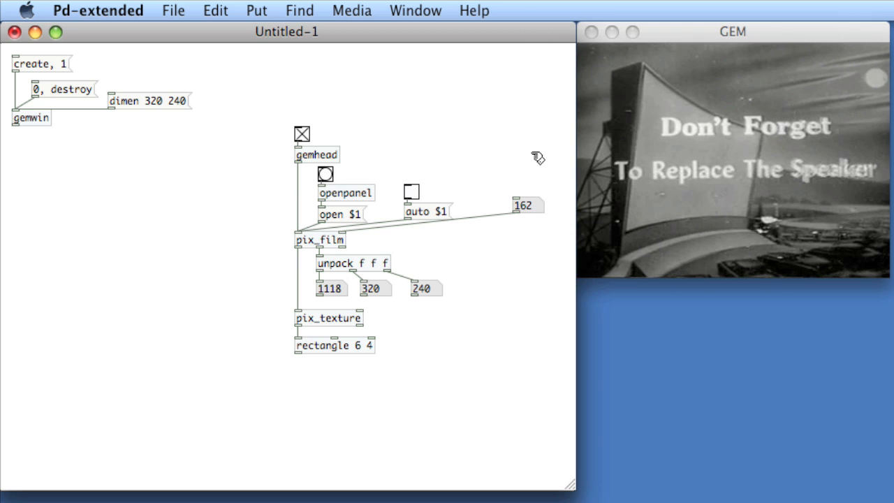
{"action": "left_click_drag", "start_coordinate": [517, 192], "coordinate": [543, 282]}
{"action": "key", "text": "BackSpace"}
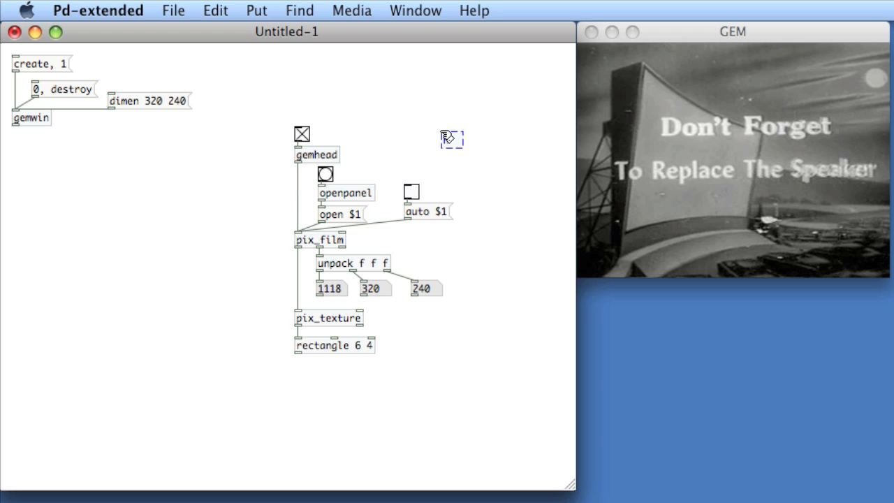
- Place a horizontal slider and set its output range to 0–1118 in Properties
{"action": "left_click", "coordinate": [447, 136]}
{"action": "right_click", "coordinate": [469, 138]}
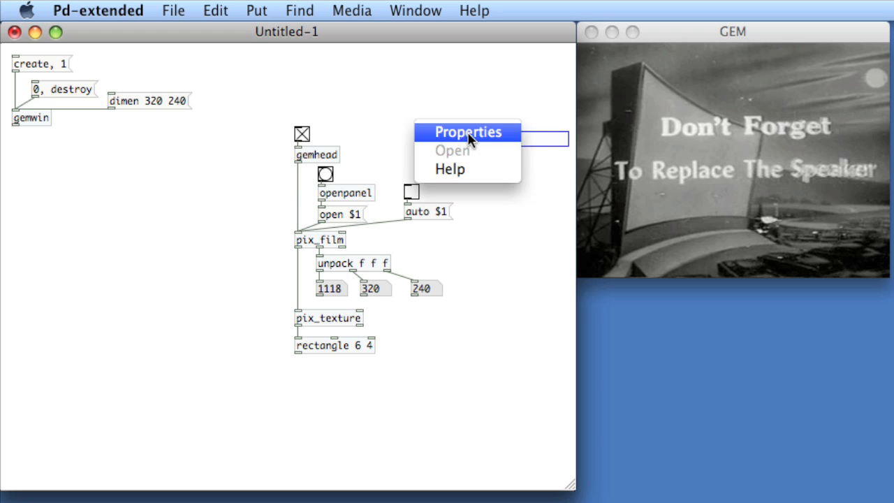
{"action": "left_click", "coordinate": [468, 133]}
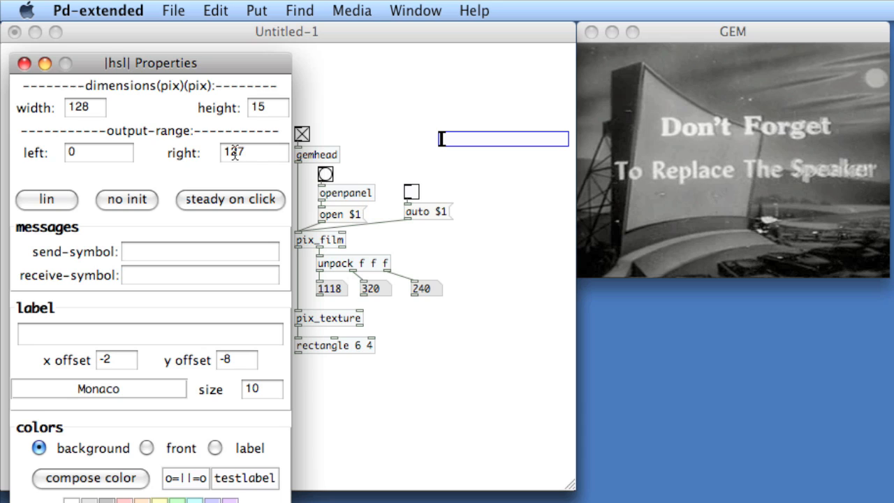
{"action": "double_click", "coordinate": [235, 153]}
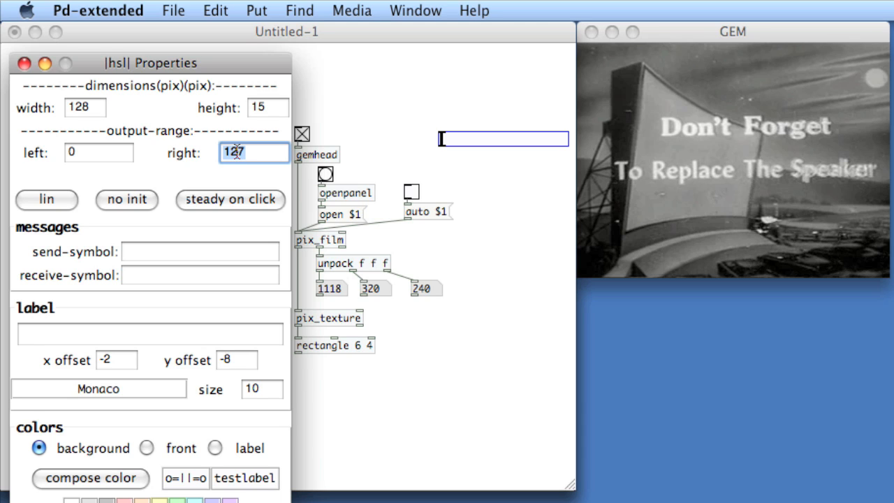
{"action": "left_click", "coordinate": [246, 153]}
{"action": "type", "text": "11"}
{"action": "type", "text": "18"}
{"action": "key", "text": "Return"}
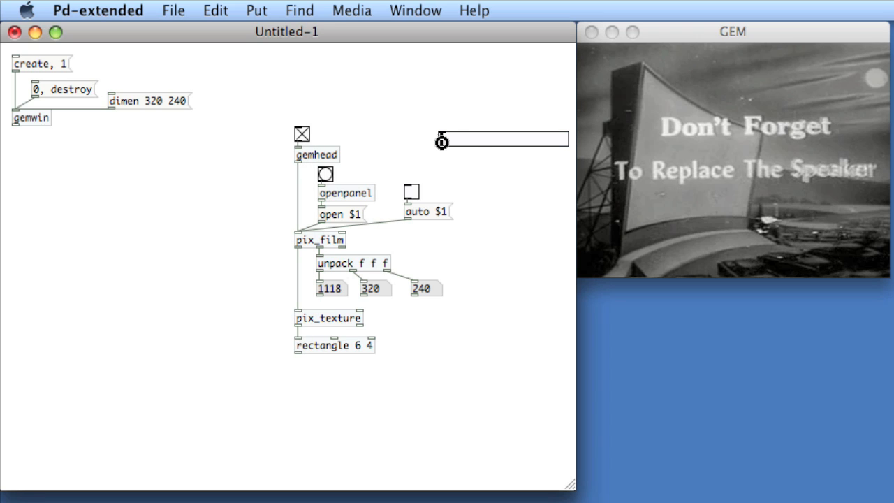
- Wire the slider into pix_film's right frame inlet and scrub frames with auto playback on
{"action": "left_click_drag", "start_coordinate": [440, 144], "coordinate": [300, 241]}
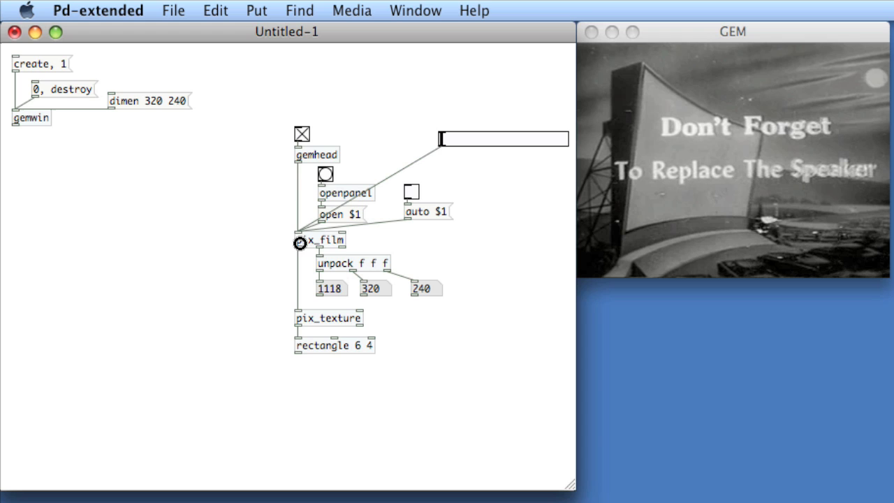
{"action": "left_click_drag", "start_coordinate": [479, 144], "coordinate": [510, 144]}
{"action": "left_click", "coordinate": [413, 162]}
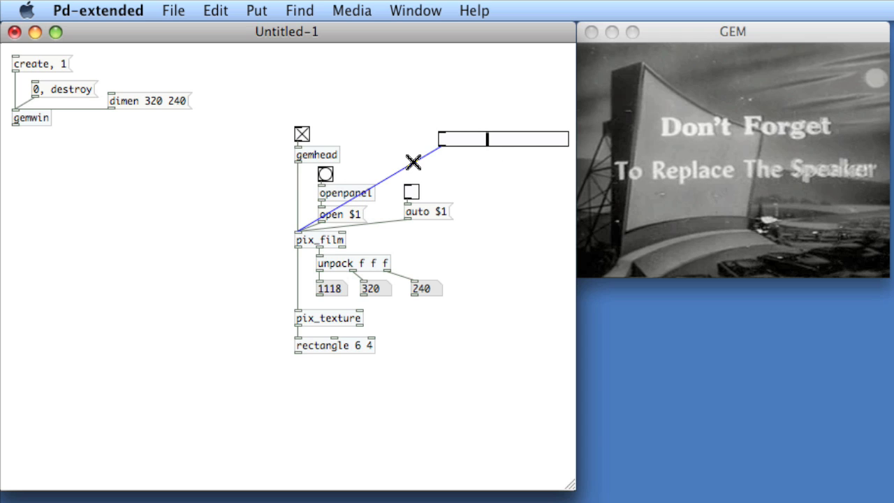
{"action": "key", "text": "BackSpace"}
{"action": "mouse_move", "coordinate": [441, 144]}
{"action": "left_mouse_down"}
{"action": "mouse_move", "coordinate": [412, 189]}
{"action": "mouse_move", "coordinate": [342, 236]}
{"action": "left_mouse_up"}
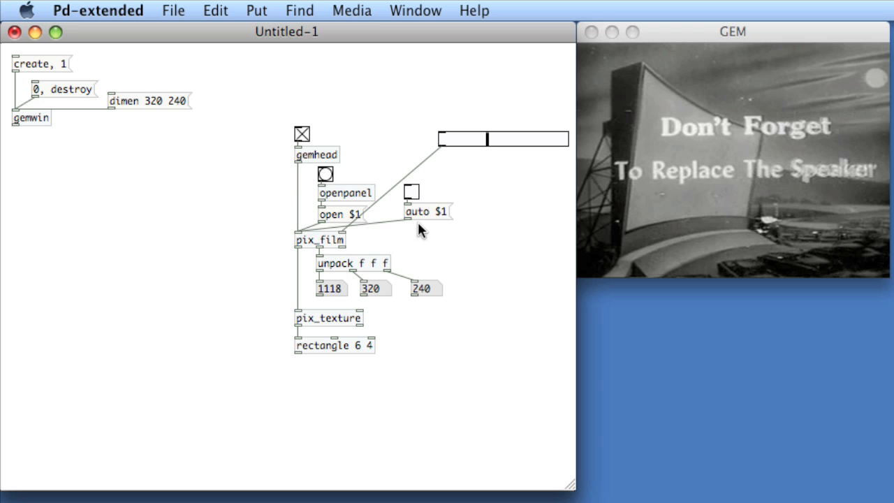
{"action": "left_click", "coordinate": [411, 192]}
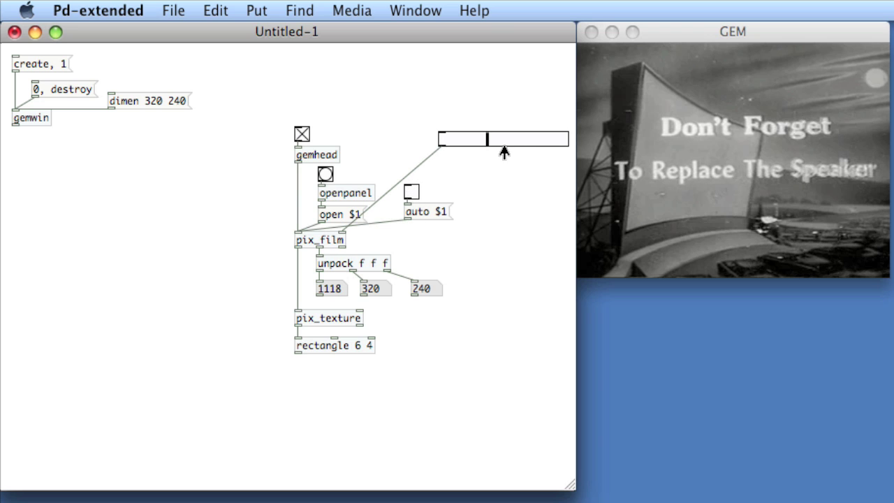
{"action": "mouse_move", "coordinate": [489, 139]}
{"action": "left_mouse_down"}
{"action": "mouse_move", "coordinate": [538, 146]}
{"action": "mouse_move", "coordinate": [488, 154]}
{"action": "left_mouse_up"}
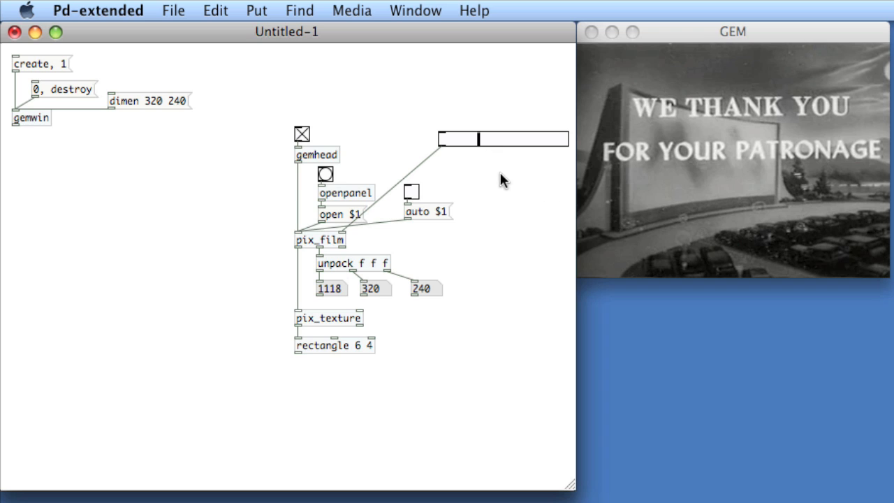
- Delete the test slider with its cord and drop an empty new object box
{"action": "key", "text": "super+1"}
{"action": "left_click_drag", "start_coordinate": [522, 134], "coordinate": [521, 132]}
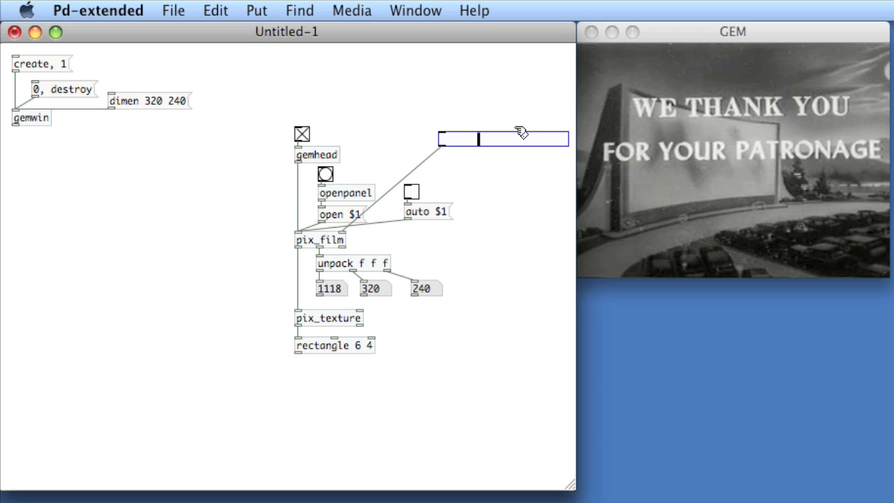
{"action": "key", "text": "BackSpace"}
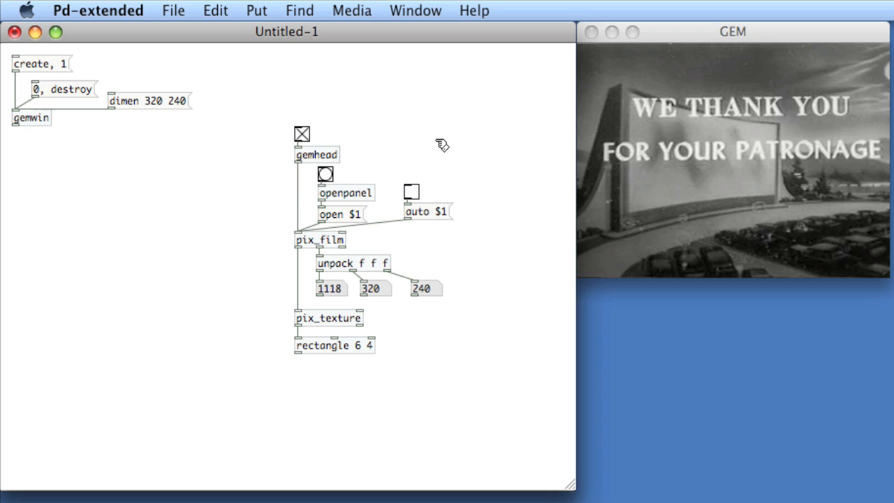
{"action": "key", "text": "super+1"}
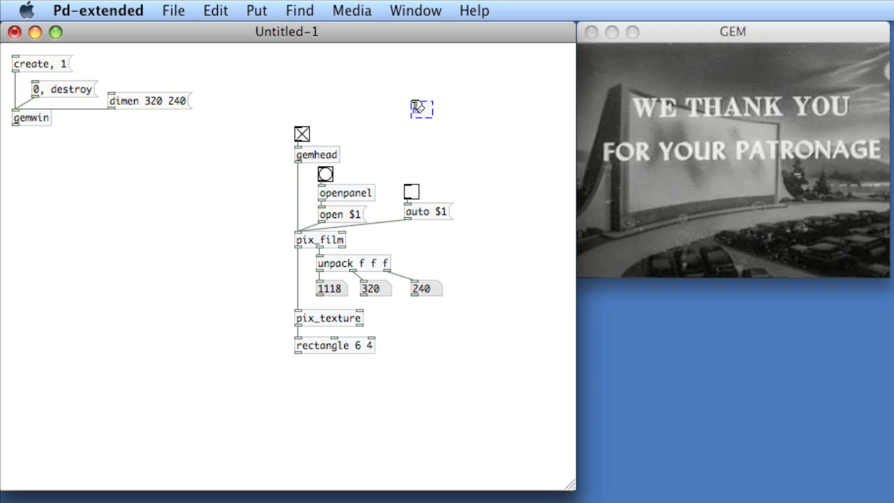
{"action": "type", "text": "metro"}
{"action": "type", "text": " 20"}
- Create metro 20 above random 1118, wired toward pix_film's frame inlet, and add a toggle
{"action": "left_click", "coordinate": [437, 142]}
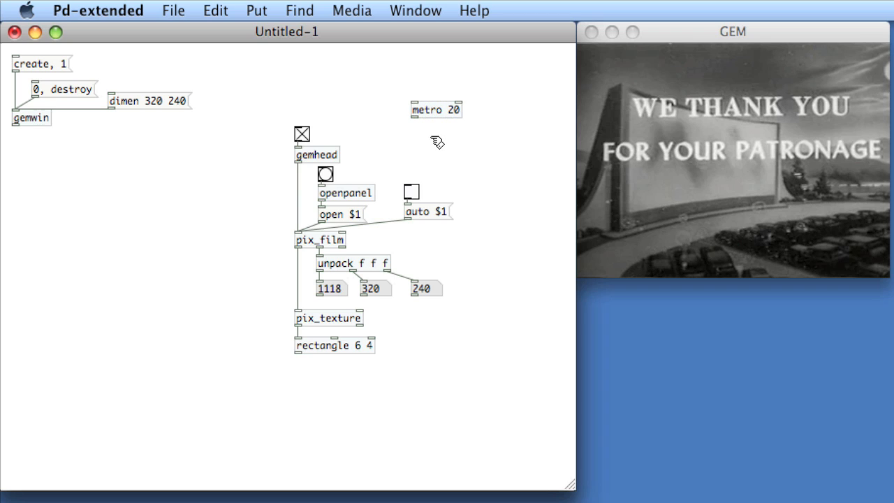
{"action": "key", "text": "super+1"}
{"action": "type", "text": "random "}
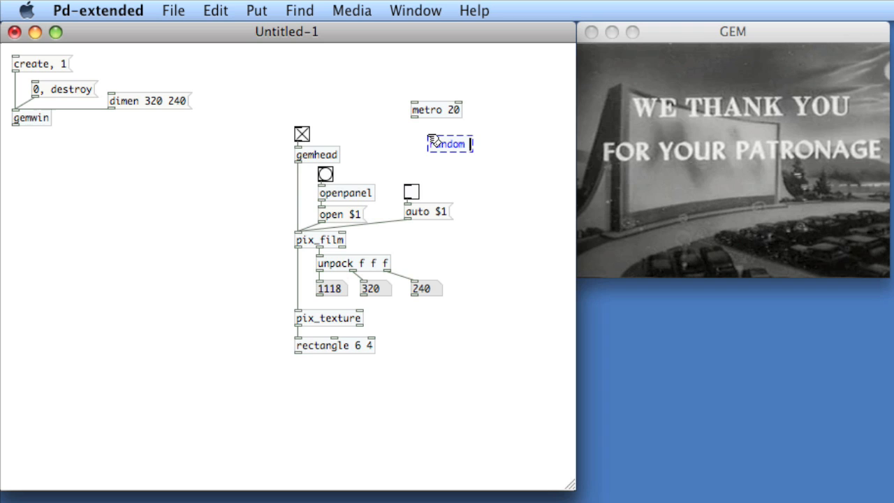
{"action": "type", "text": "1118"}
{"action": "left_click", "coordinate": [391, 168]}
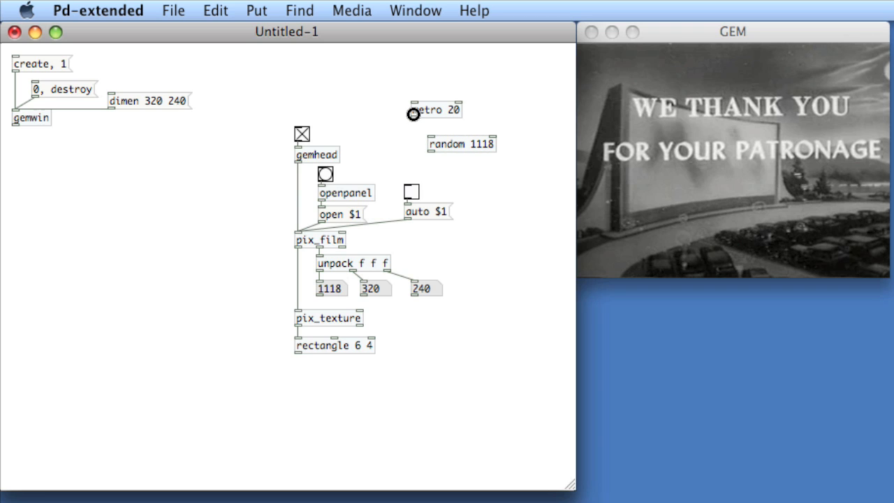
{"action": "mouse_move", "coordinate": [413, 116]}
{"action": "left_mouse_down"}
{"action": "mouse_move", "coordinate": [432, 140]}
{"action": "mouse_move", "coordinate": [343, 236]}
{"action": "left_mouse_up"}
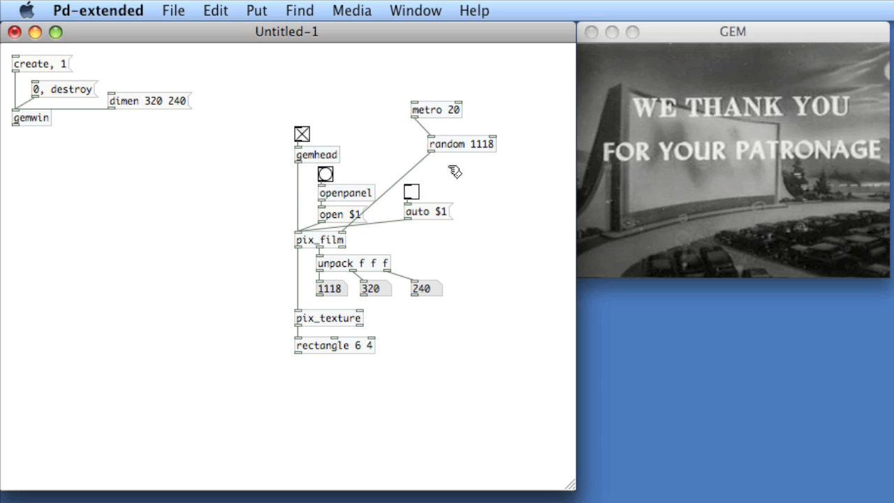
{"action": "left_click_drag", "start_coordinate": [489, 144], "coordinate": [494, 147]}
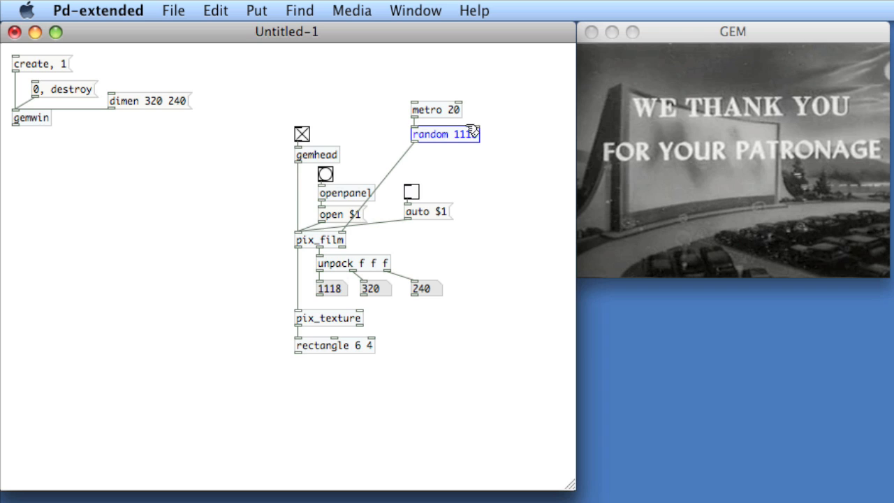
{"action": "left_click", "coordinate": [433, 70]}
{"action": "key", "text": "shift+super+t"}
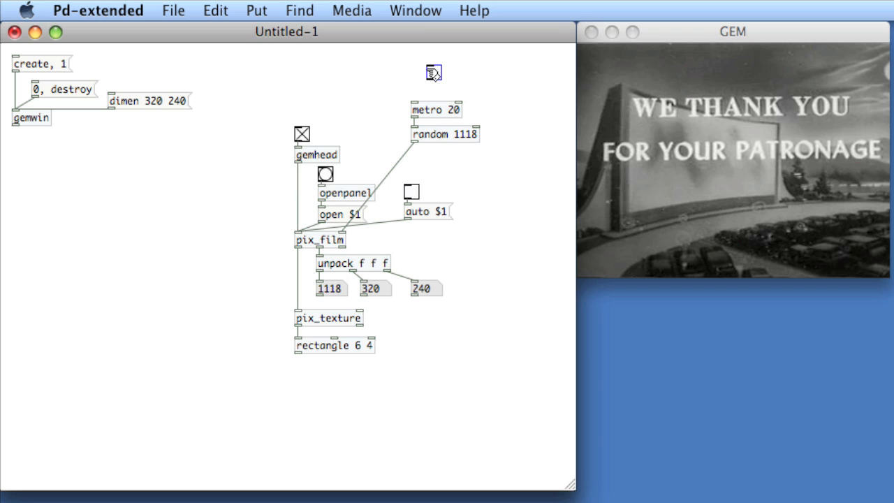
- Start and stop the metro from its toggle, change it to metro 125 and restart it
{"action": "left_click_drag", "start_coordinate": [435, 72], "coordinate": [414, 106]}
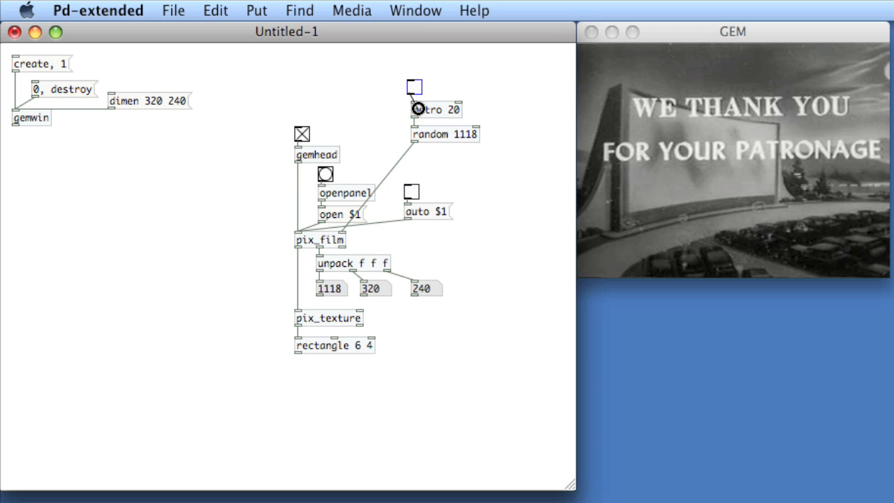
{"action": "left_click", "coordinate": [414, 87]}
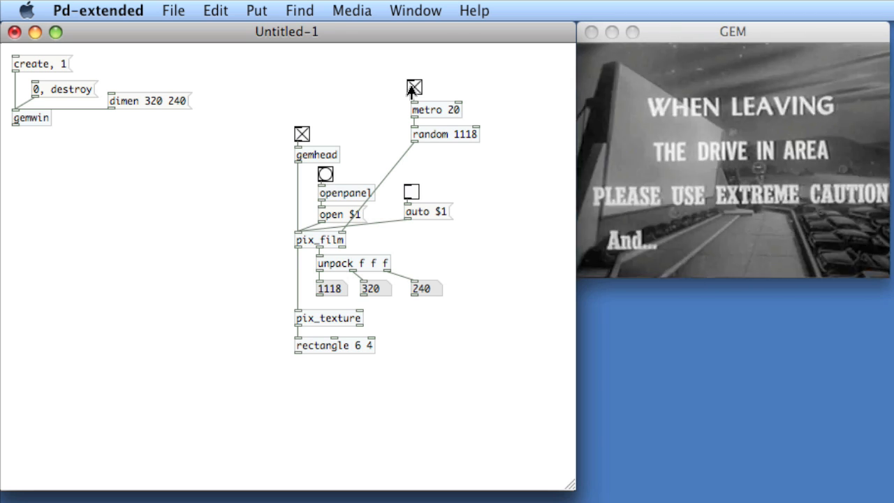
{"action": "left_click", "coordinate": [414, 87]}
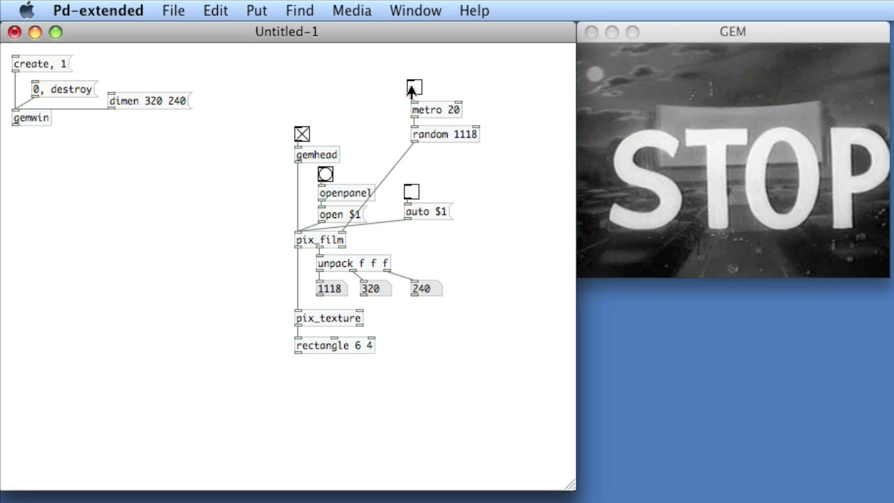
{"action": "double_click", "coordinate": [455, 110]}
{"action": "type", "text": "125"}
{"action": "left_click", "coordinate": [489, 77]}
{"action": "left_click", "coordinate": [414, 88]}
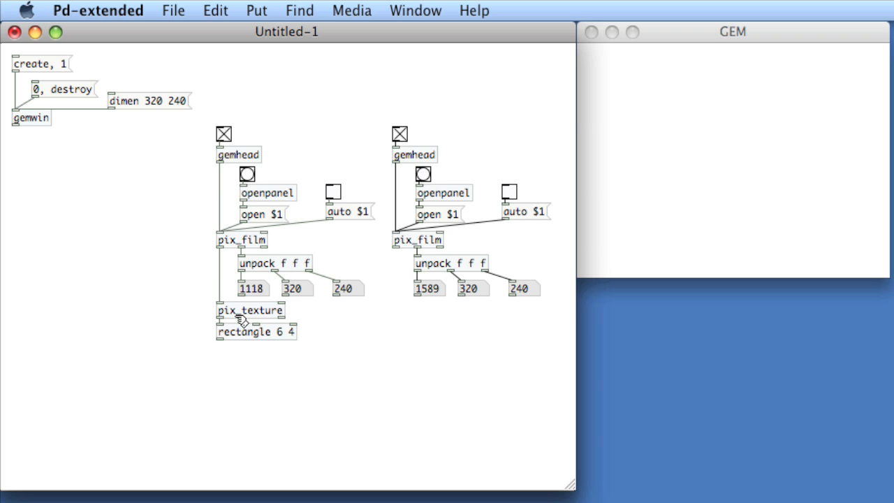
- Remove the pix_film→pix_texture cord and move pix_texture and rectangle 6 4 down
{"action": "left_click", "coordinate": [219, 272]}
{"action": "key", "text": "BackSpace"}
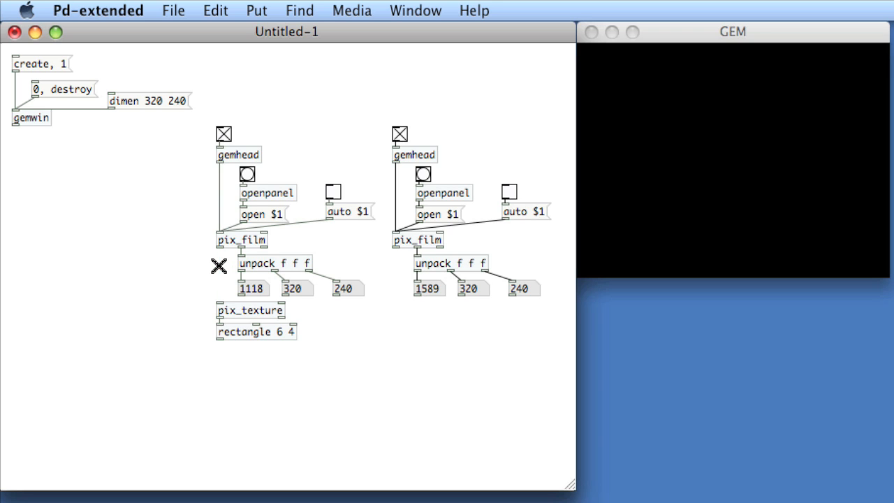
{"action": "left_click_drag", "start_coordinate": [191, 303], "coordinate": [256, 341]}
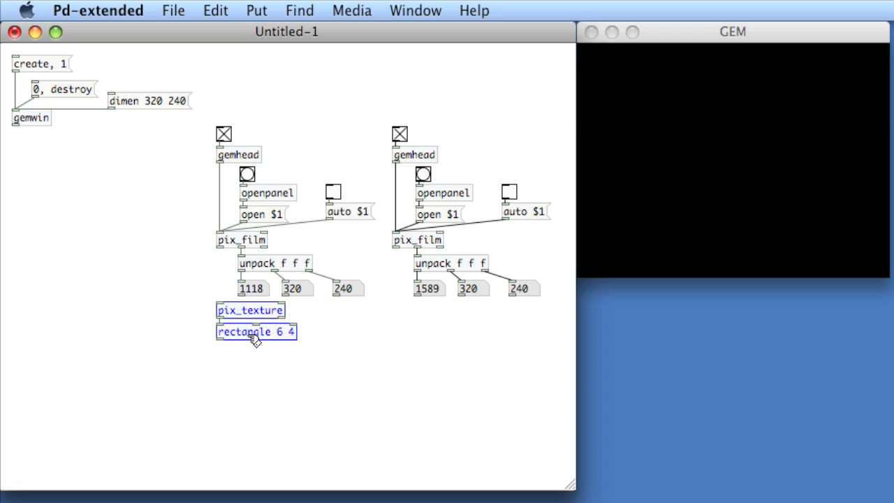
{"action": "key", "text": "shift+Down"}
{"action": "key", "text": "shift+Down"}
{"action": "key", "text": "shift+Down"}
{"action": "key", "text": "shift+Down"}
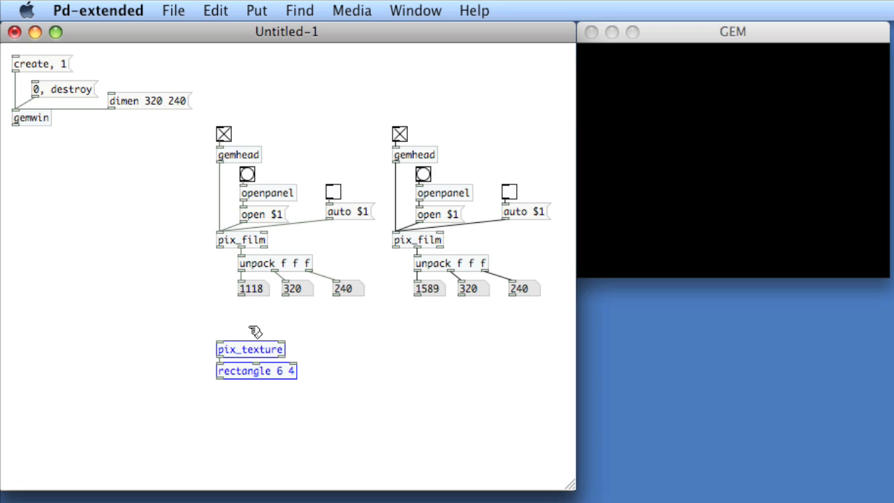
{"action": "left_click", "coordinate": [255, 330]}
- Create a pix_mix 0 object in the gap above pix_texture
{"action": "key", "text": "super+1"}
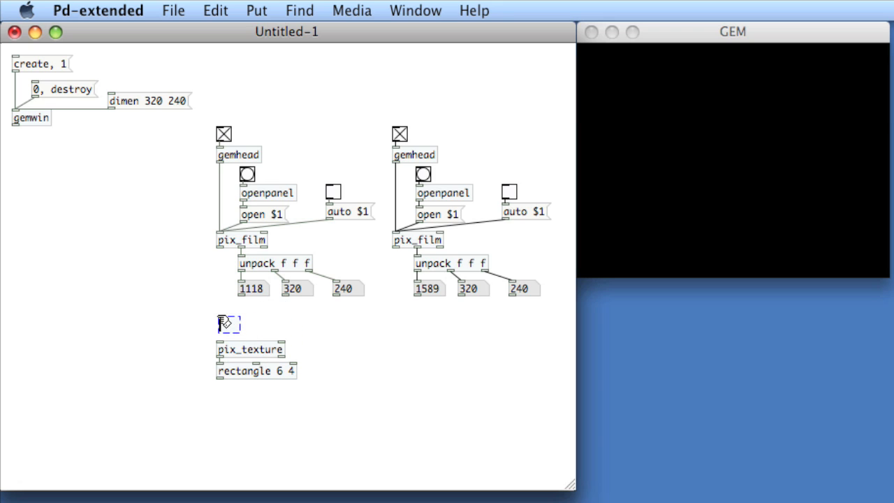
{"action": "left_click", "coordinate": [223, 323]}
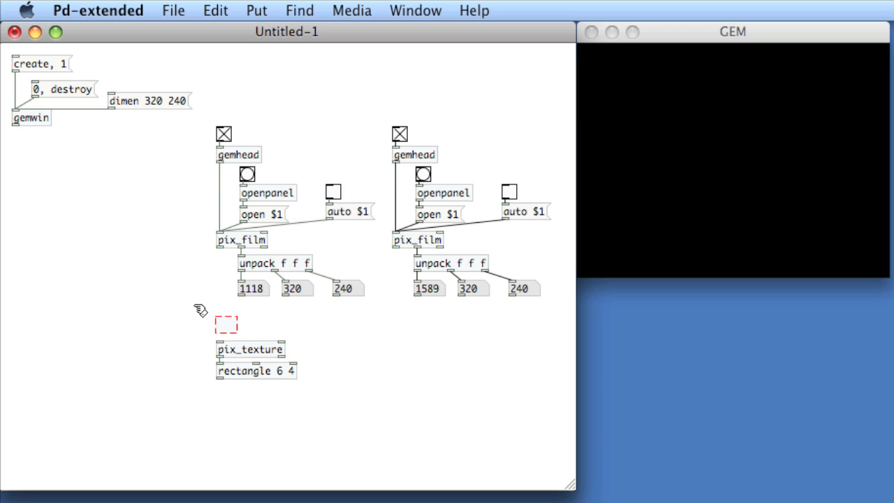
{"action": "left_click", "coordinate": [234, 328]}
{"action": "type", "text": "pix"}
{"action": "type", "text": "_mix"}
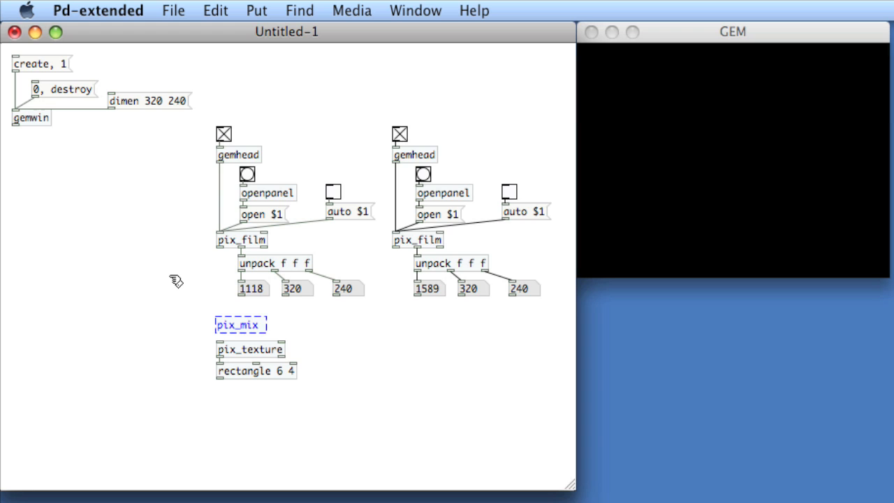
{"action": "type", "text": "0"}
{"action": "left_click", "coordinate": [176, 281]}
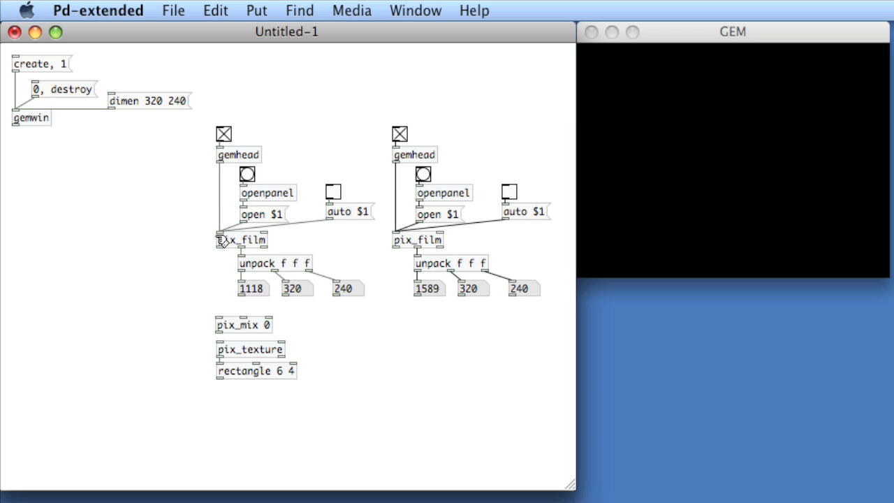
- Wire both pix_film outlets into pix_mix 0 and nudge it down slightly
{"action": "left_click_drag", "start_coordinate": [220, 245], "coordinate": [220, 323]}
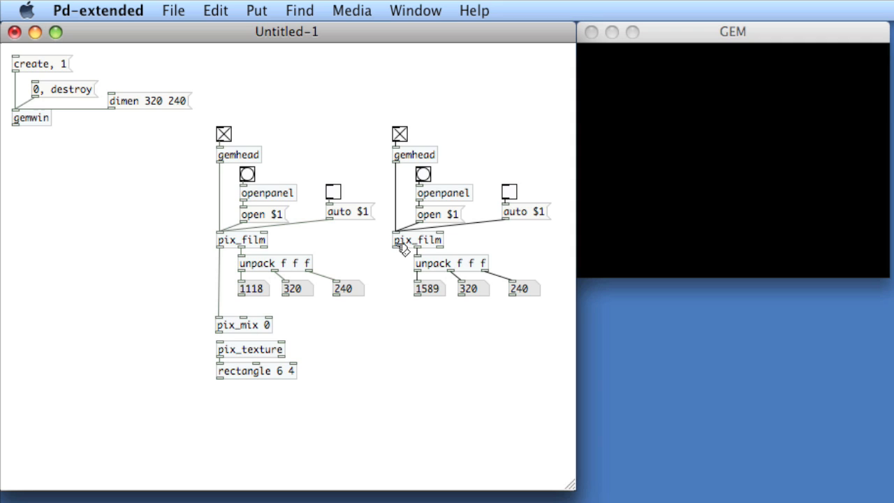
{"action": "left_click_drag", "start_coordinate": [396, 245], "coordinate": [241, 322]}
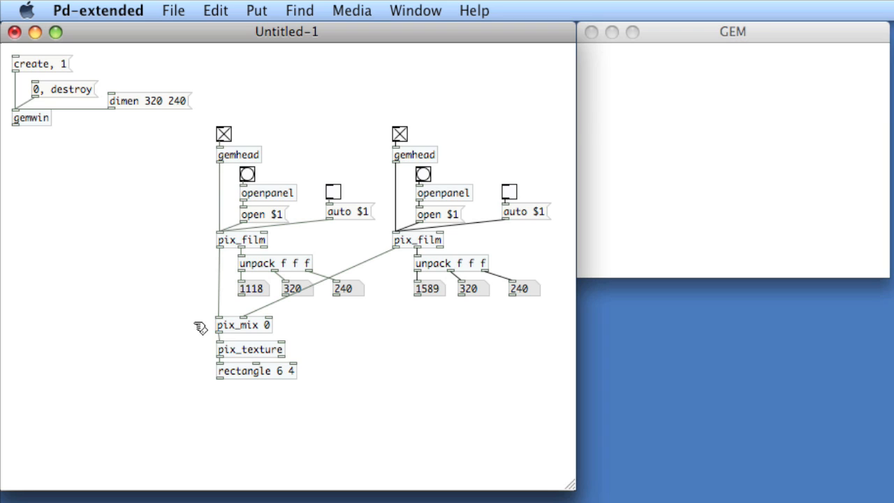
{"action": "left_click_drag", "start_coordinate": [193, 321], "coordinate": [241, 336]}
{"action": "key", "text": "Down"}
{"action": "key", "text": "Down"}
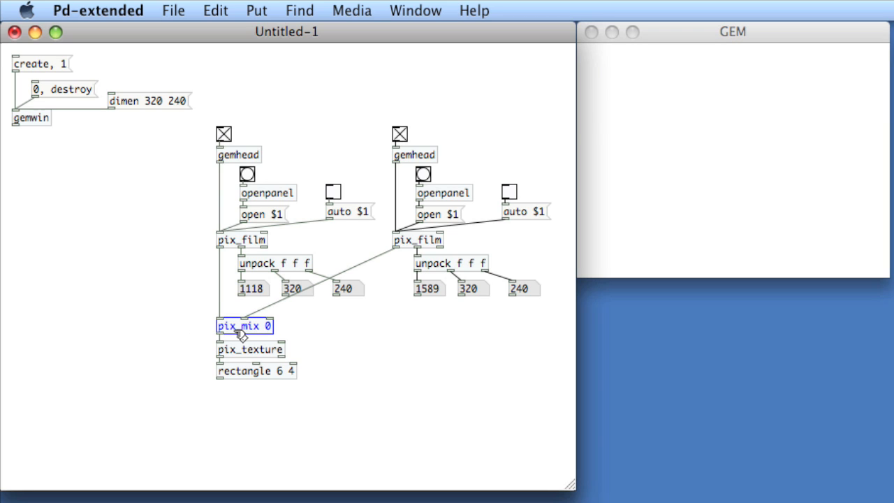
- Add a knob with output range 0–1 and wire it into pix_mix 0's mix inlet
{"action": "left_click", "coordinate": [348, 336]}
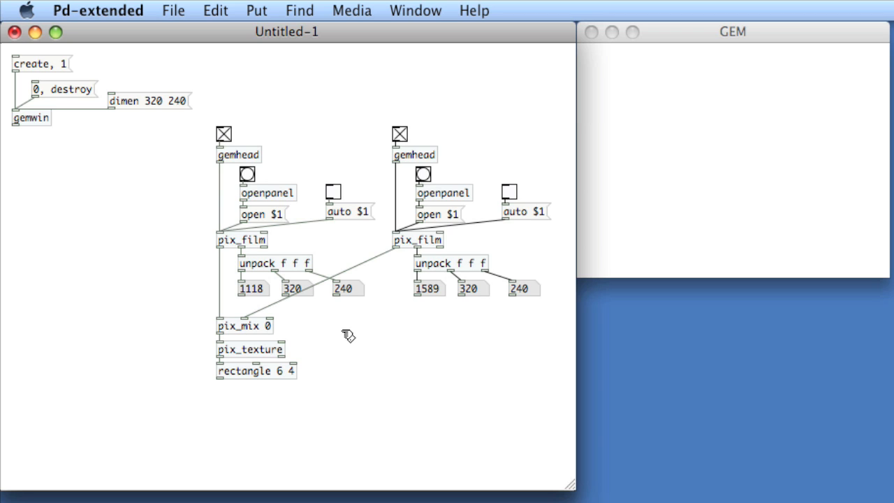
{"action": "key", "text": "super+1"}
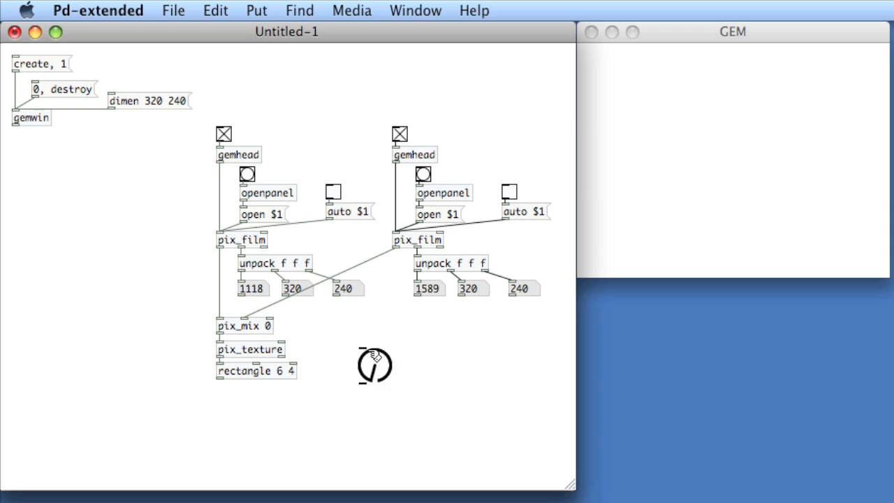
{"action": "right_click", "coordinate": [370, 357]}
{"action": "left_click", "coordinate": [368, 354]}
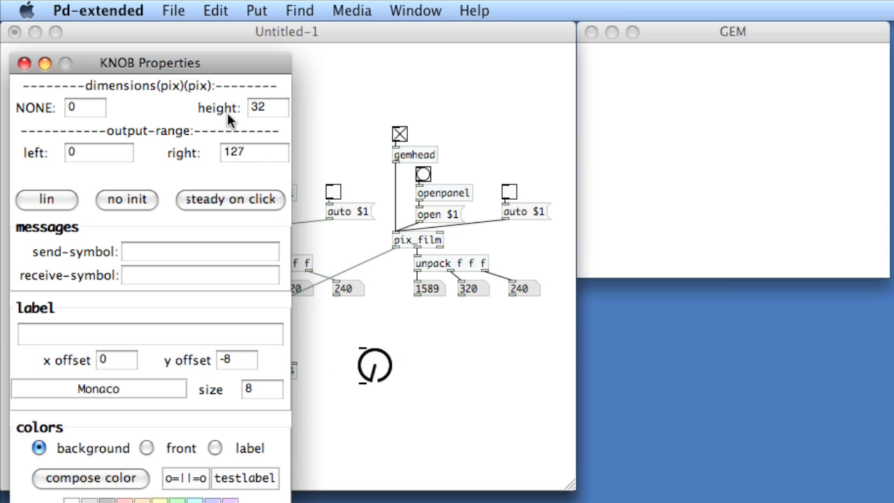
{"action": "double_click", "coordinate": [237, 152]}
{"action": "type", "text": "1"}
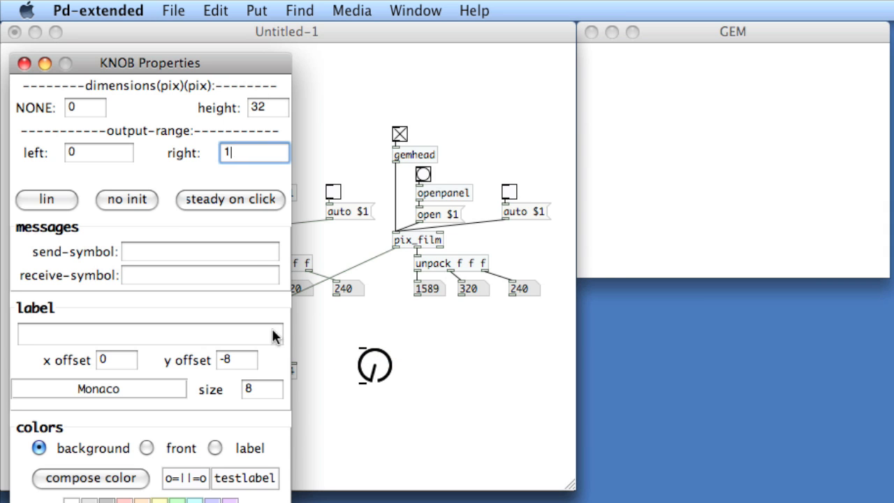
{"action": "key", "text": "Return"}
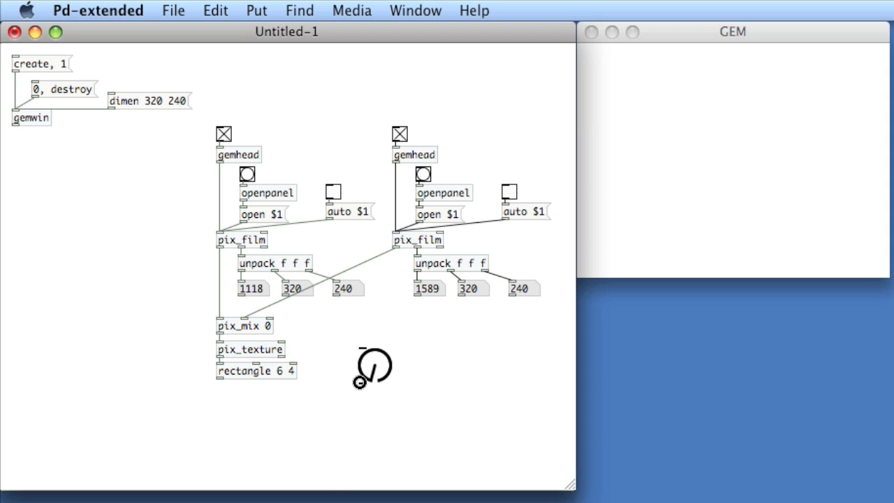
{"action": "left_click_drag", "start_coordinate": [361, 381], "coordinate": [271, 323]}
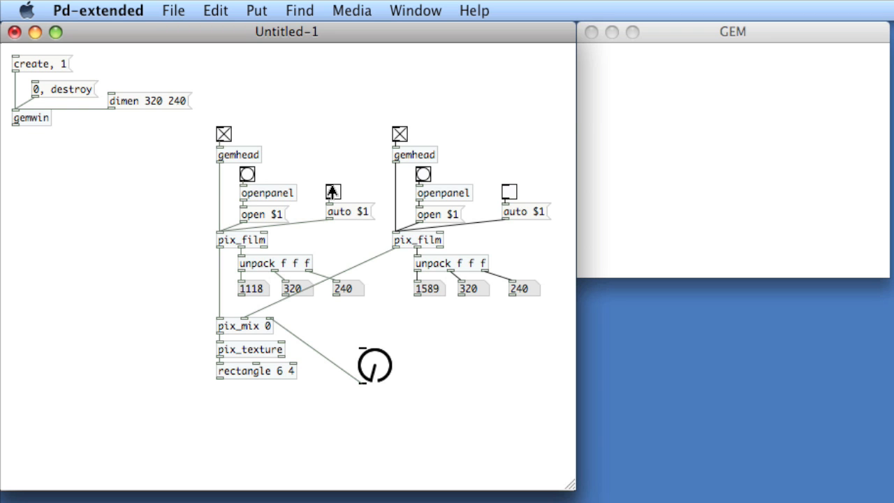
- Auto-play both films, crossfade between them with the knob, then stop both auto toggles
{"action": "left_click", "coordinate": [333, 192]}
{"action": "left_click", "coordinate": [509, 192]}
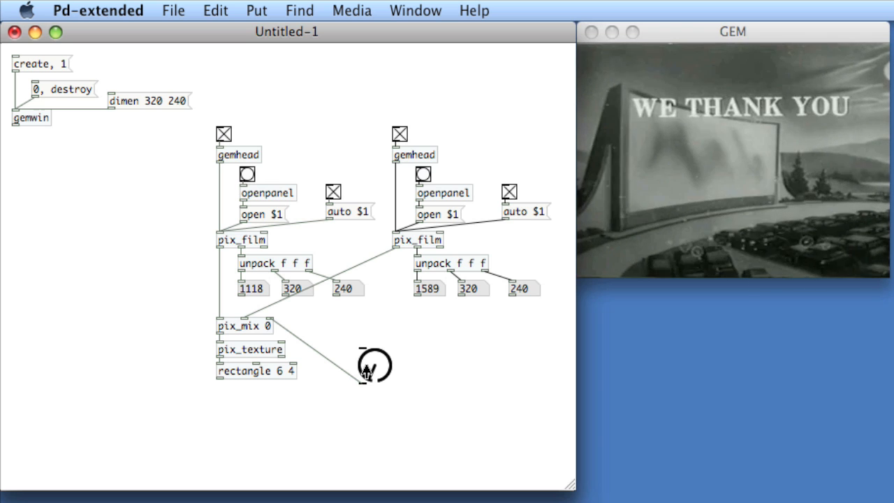
{"action": "mouse_move", "coordinate": [368, 366]}
{"action": "left_mouse_down"}
{"action": "mouse_move", "coordinate": [360, 336]}
{"action": "mouse_move", "coordinate": [357, 359]}
{"action": "left_mouse_up"}
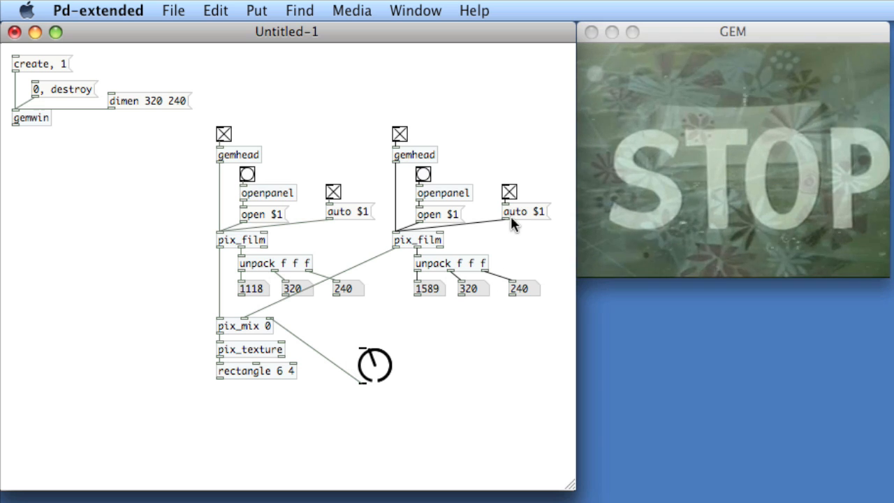
{"action": "left_click", "coordinate": [509, 192]}
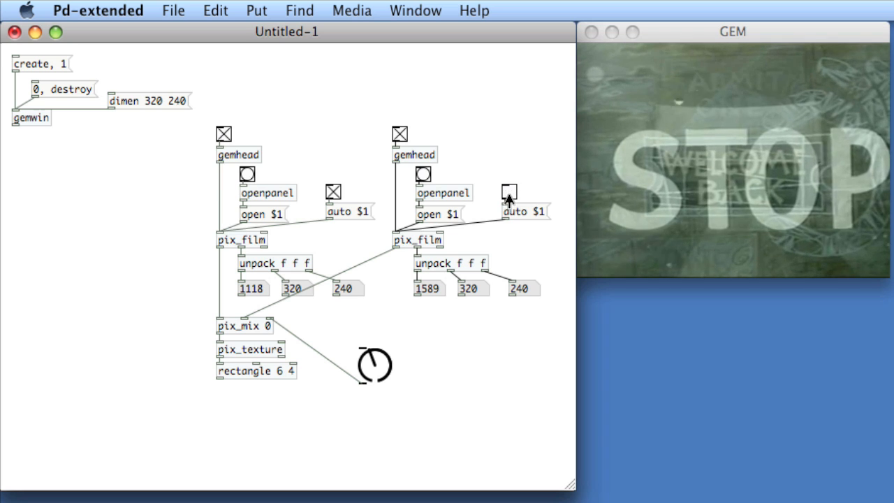
{"action": "left_click", "coordinate": [333, 192]}
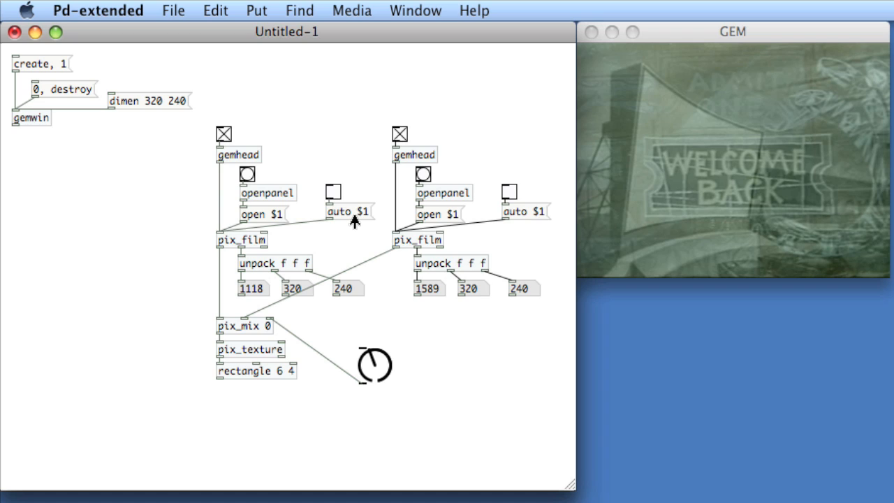
- Create a cup counter feeding a % 1118 modulo object below it
{"action": "key", "text": "super+1"}
{"action": "type", "text": "cup"}
{"action": "left_click", "coordinate": [286, 91]}
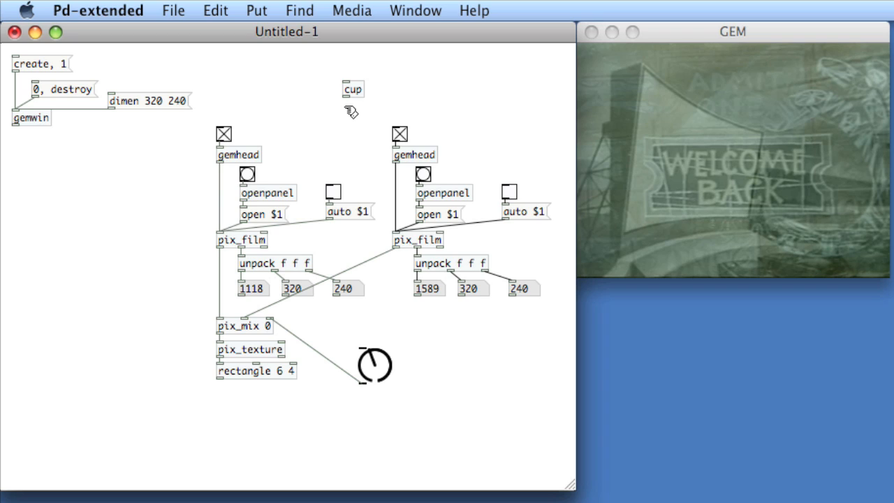
{"action": "left_click_drag", "start_coordinate": [352, 113], "coordinate": [374, 110]}
{"action": "type", "text": "1118"}
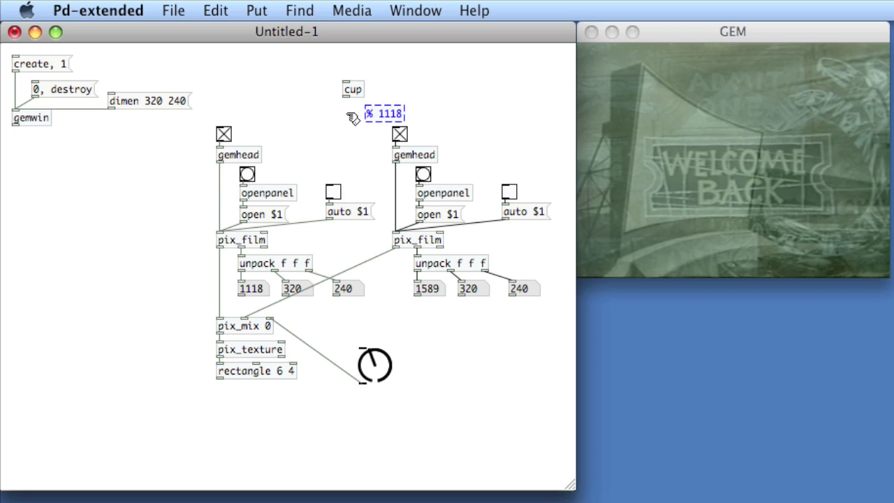
{"action": "left_click", "coordinate": [349, 119]}
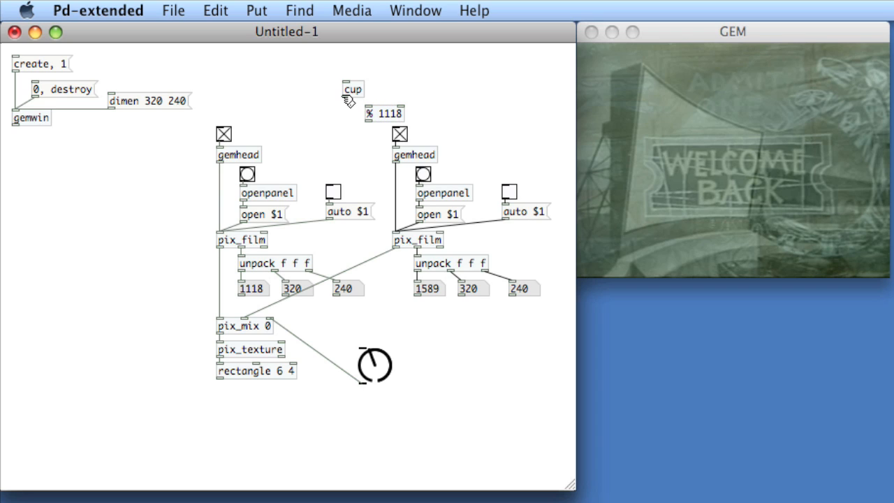
{"action": "mouse_move", "coordinate": [347, 96]}
{"action": "left_mouse_down"}
{"action": "mouse_move", "coordinate": [370, 109]}
{"action": "mouse_move", "coordinate": [361, 114]}
{"action": "left_mouse_up"}
{"action": "left_click", "coordinate": [373, 115]}
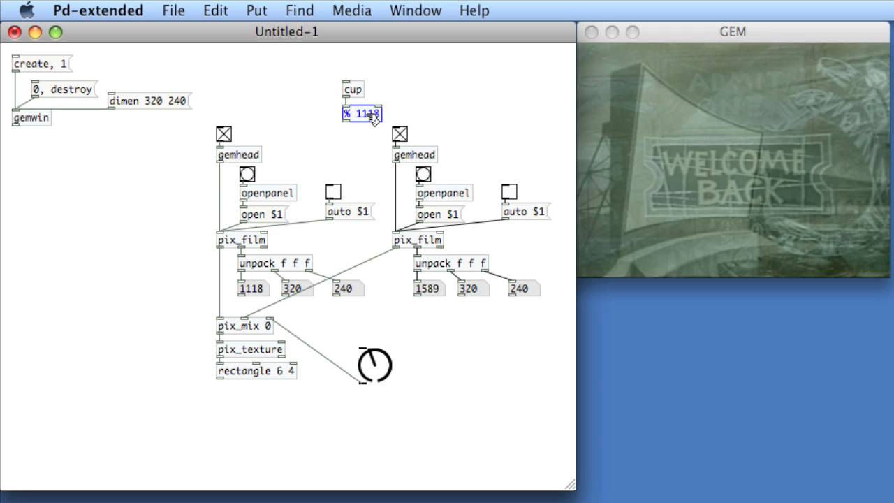
{"action": "left_click_drag", "start_coordinate": [371, 113], "coordinate": [372, 114]}
- Duplicate the modulo as % 1589 to the right and connect cup's output to it
{"action": "key", "text": "super+d"}
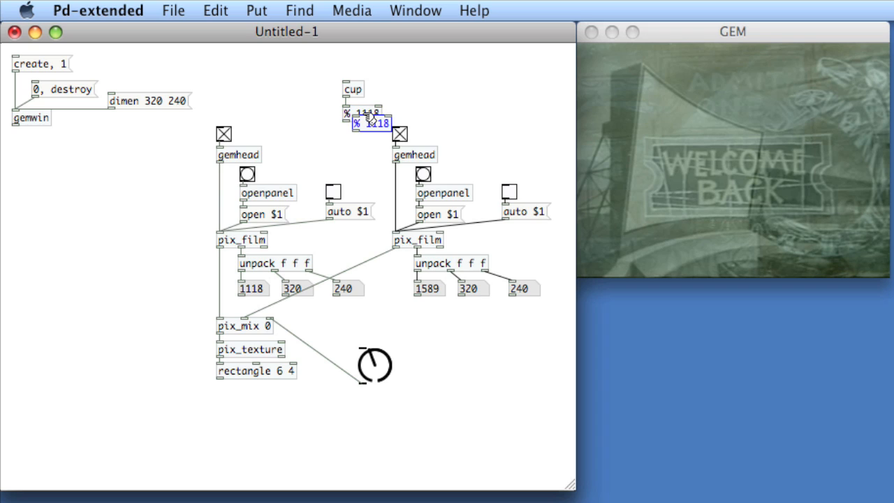
{"action": "key", "text": "shift+Up"}
{"action": "key", "text": "shift+Right"}
{"action": "key", "text": "shift+Right"}
{"action": "key", "text": "shift+Right"}
{"action": "key", "text": "shift+Right"}
{"action": "key", "text": "shift+Right"}
{"action": "key", "text": "shift+Right"}
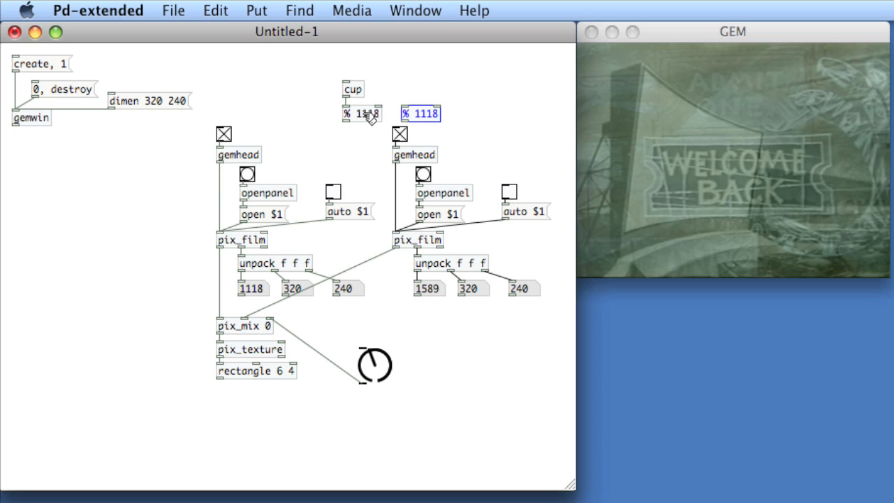
{"action": "double_click", "coordinate": [426, 114]}
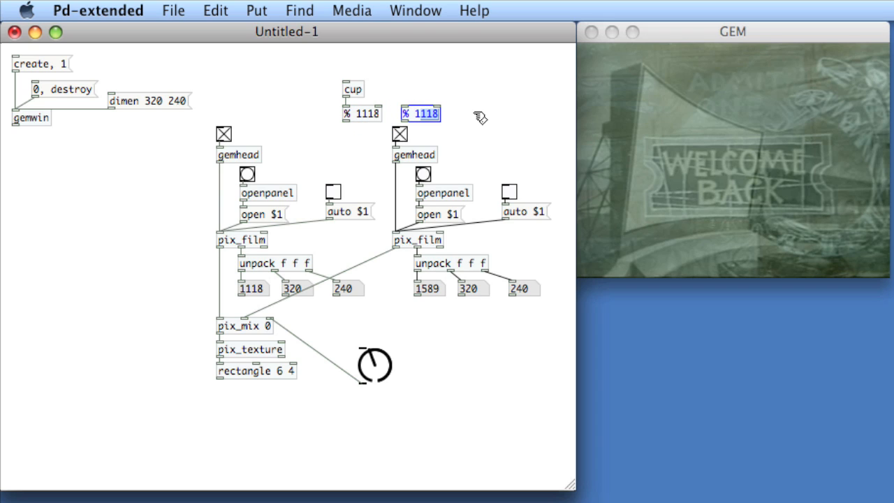
{"action": "type", "text": "1589"}
{"action": "key", "text": "BackSpace"}
{"action": "left_click", "coordinate": [480, 117]}
{"action": "left_click_drag", "start_coordinate": [346, 96], "coordinate": [406, 109]}
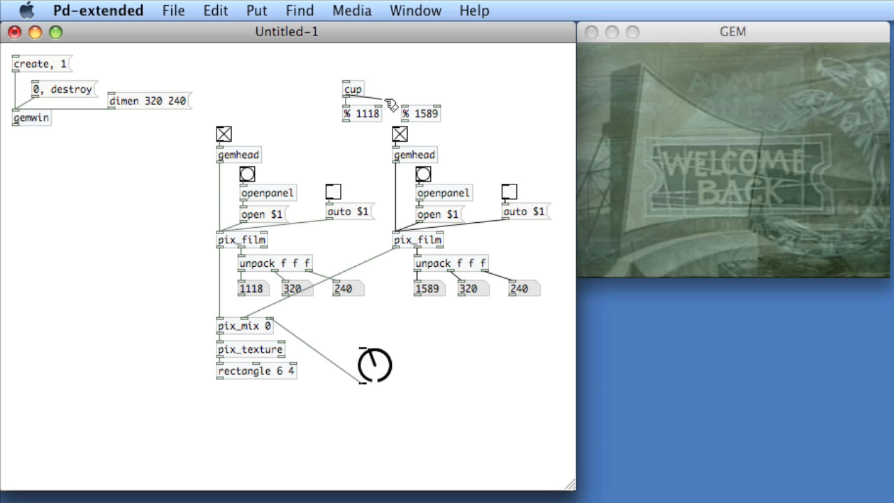
{"action": "key", "text": "super+1"}
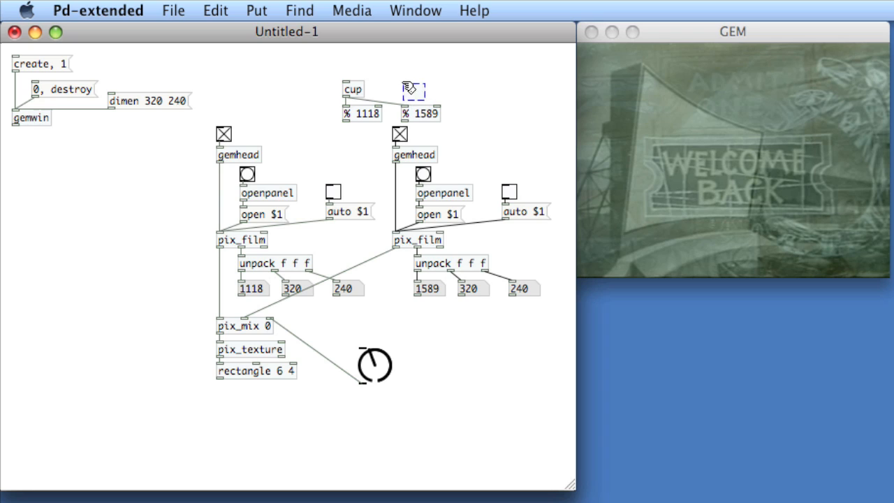
{"action": "type", "text": "metro"}
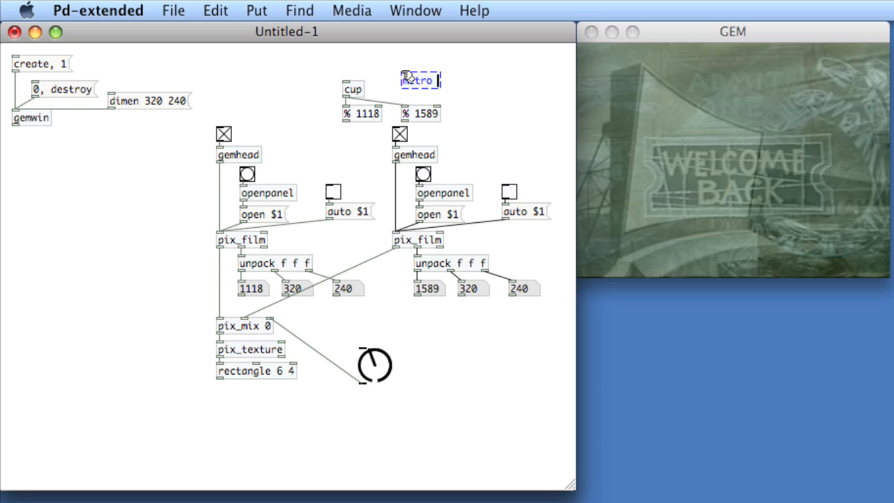
{"action": "type", "text": " 125"}
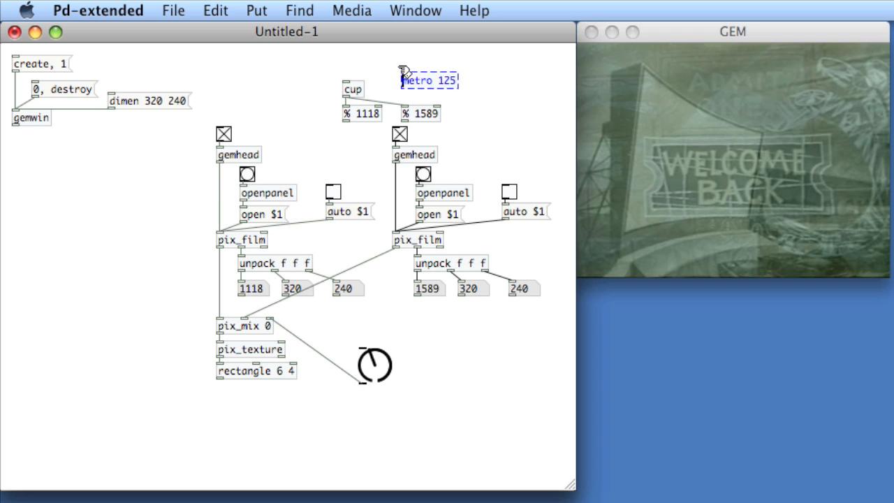
- Create metro 125 directly above cup and connect it to the counter
{"action": "left_click", "coordinate": [391, 67]}
{"action": "left_click_drag", "start_coordinate": [405, 88], "coordinate": [344, 85]}
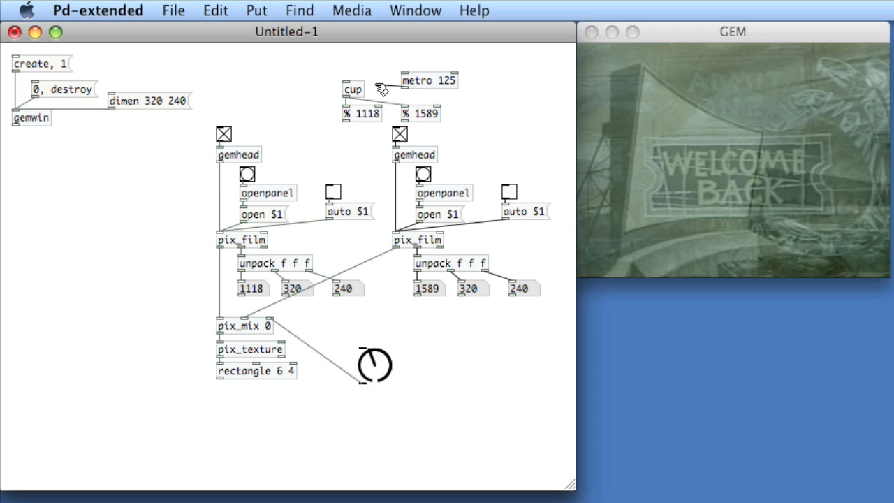
{"action": "left_click_drag", "start_coordinate": [447, 80], "coordinate": [393, 69]}
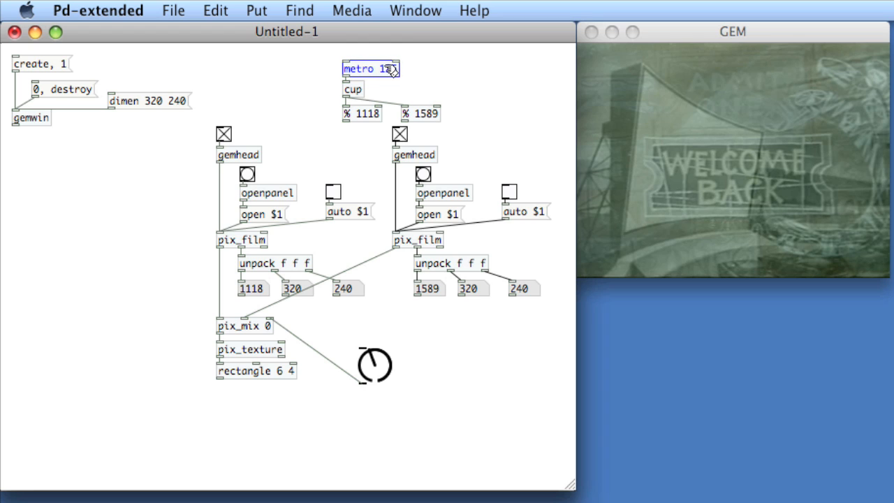
{"action": "left_click", "coordinate": [426, 81]}
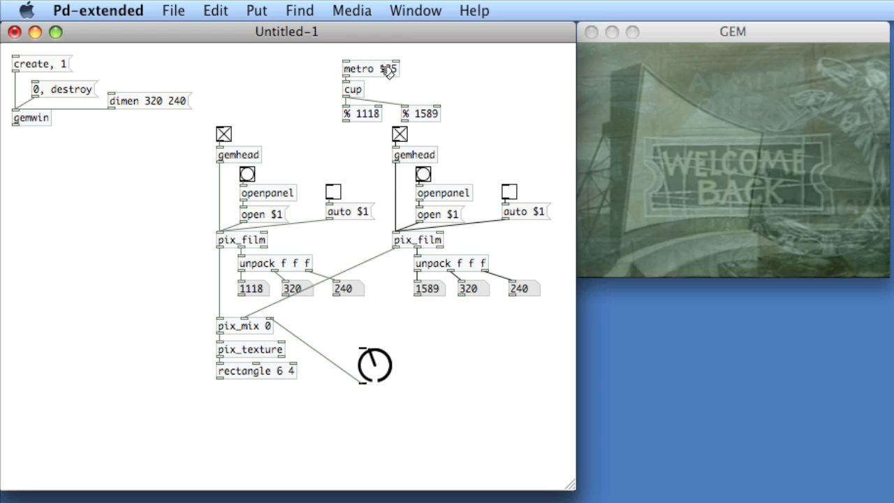
- Shift the whole right part of the patch downward
{"action": "left_click_drag", "start_coordinate": [222, 61], "coordinate": [566, 410]}
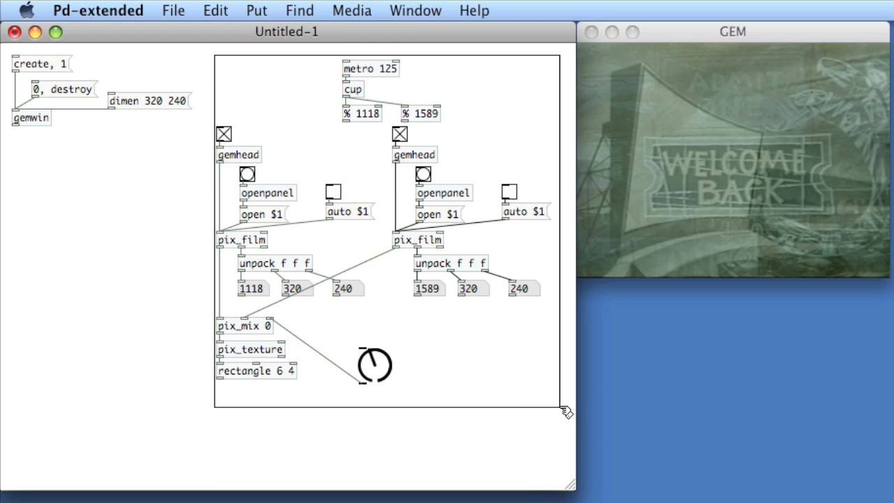
{"action": "key", "text": "shift+Down"}
{"action": "key", "text": "shift+Down"}
{"action": "key", "text": "shift+Down"}
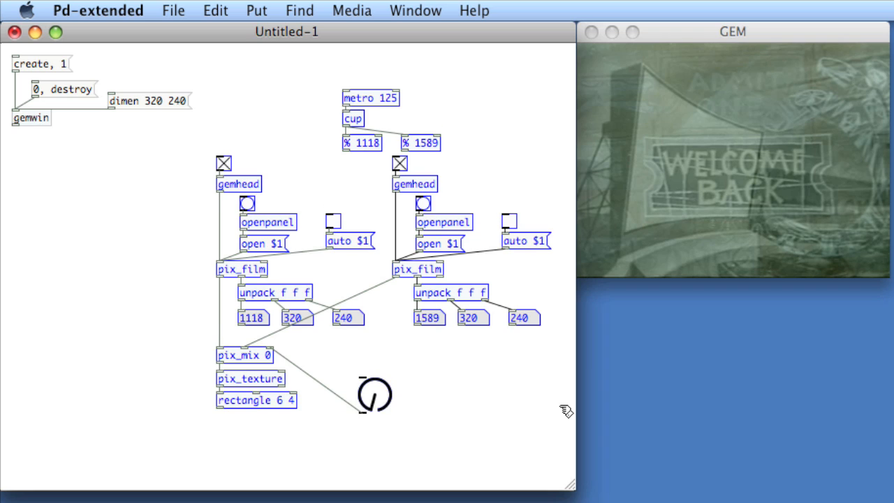
{"action": "left_click", "coordinate": [441, 101]}
- Add a toggle above metro 125, wire it in, and leave edit mode
{"action": "key", "text": "super+shift+t"}
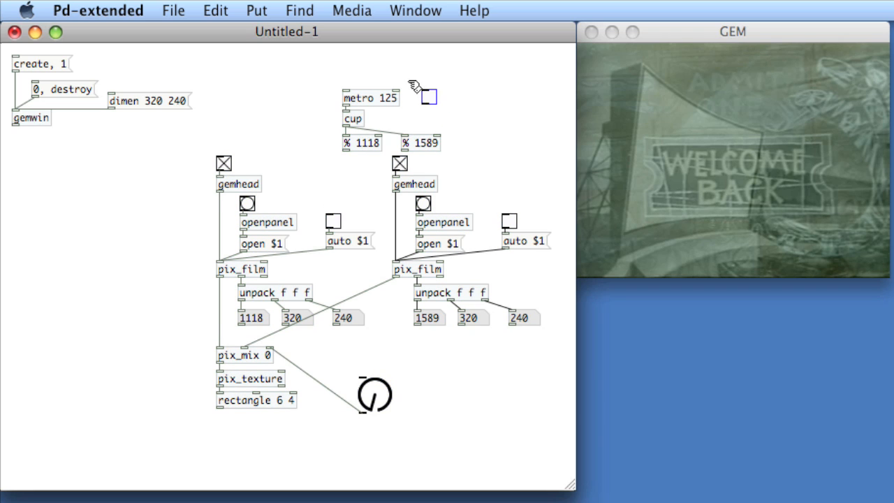
{"action": "left_click", "coordinate": [347, 70]}
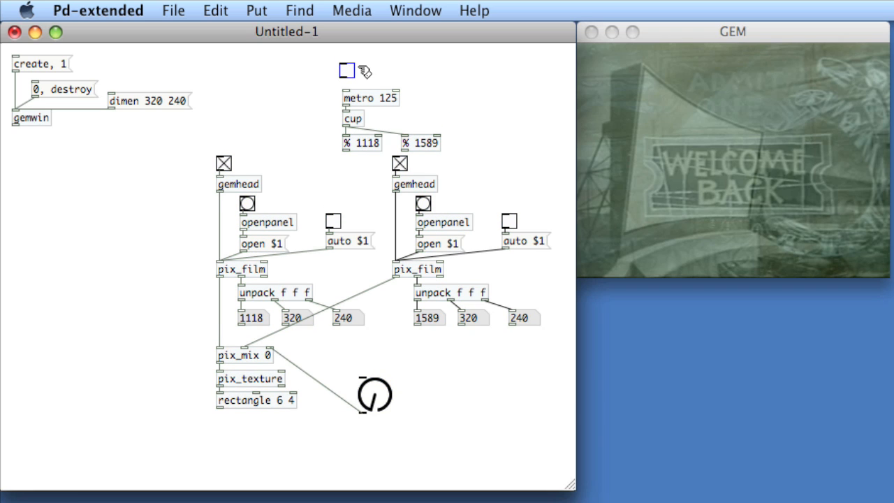
{"action": "left_click_drag", "start_coordinate": [342, 77], "coordinate": [347, 97]}
{"action": "key", "text": "super+e"}
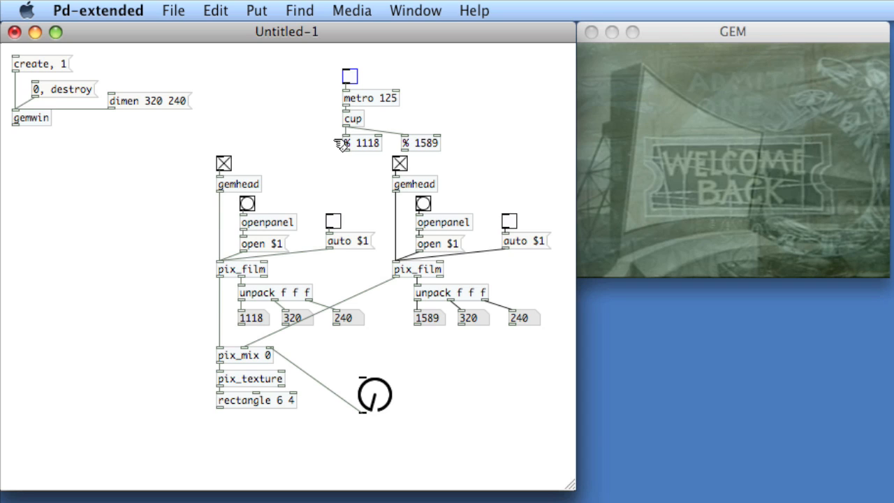
- Feed % 1118 and % 1589 into the left and right pix_film frame inlets, nudging the metro group right
{"action": "left_click_drag", "start_coordinate": [347, 148], "coordinate": [263, 267]}
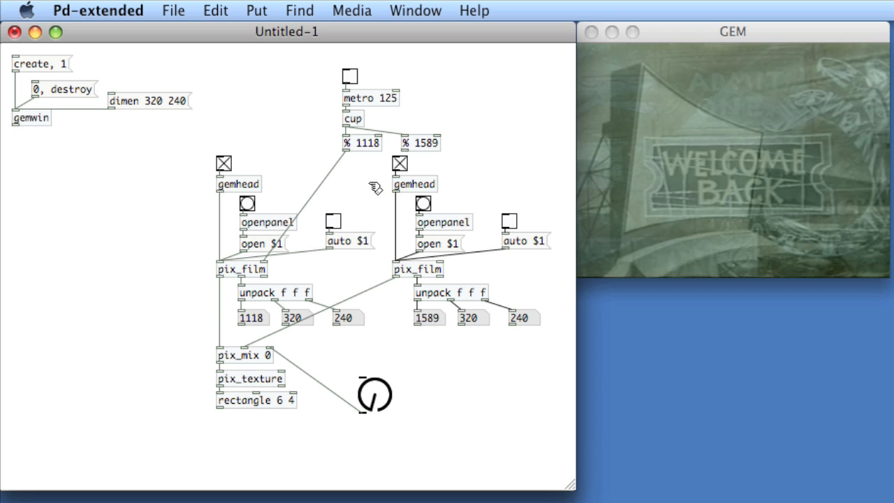
{"action": "left_click_drag", "start_coordinate": [405, 149], "coordinate": [441, 266]}
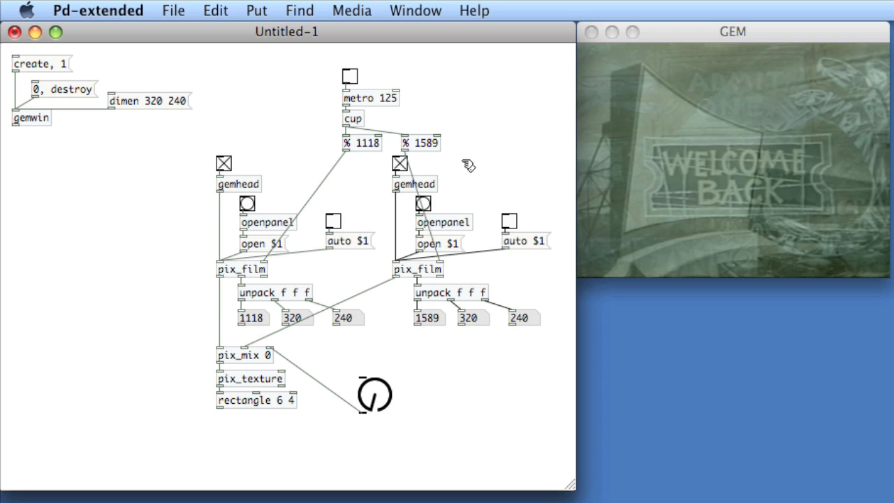
{"action": "left_click_drag", "start_coordinate": [480, 171], "coordinate": [322, 60]}
{"action": "key", "text": "shift+Right"}
{"action": "key", "text": "shift+Right"}
{"action": "key", "text": "shift+Right"}
{"action": "key", "text": "shift+Up"}
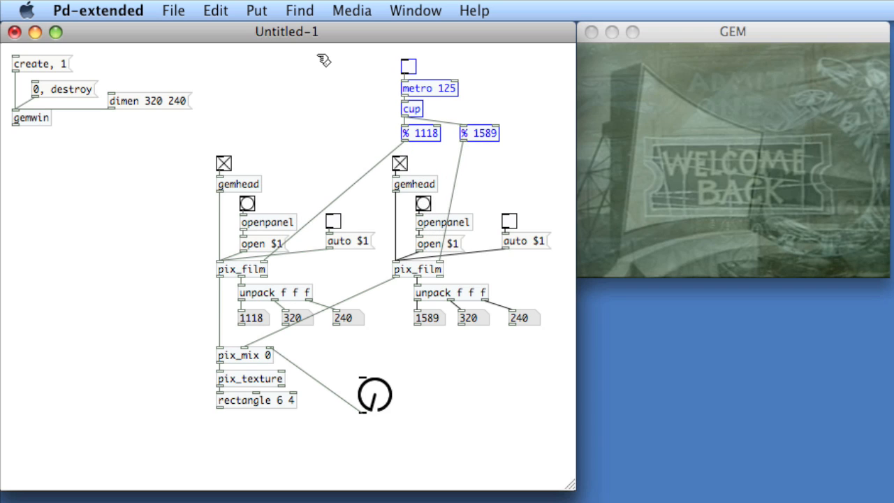
{"action": "key", "text": "shift+Left"}
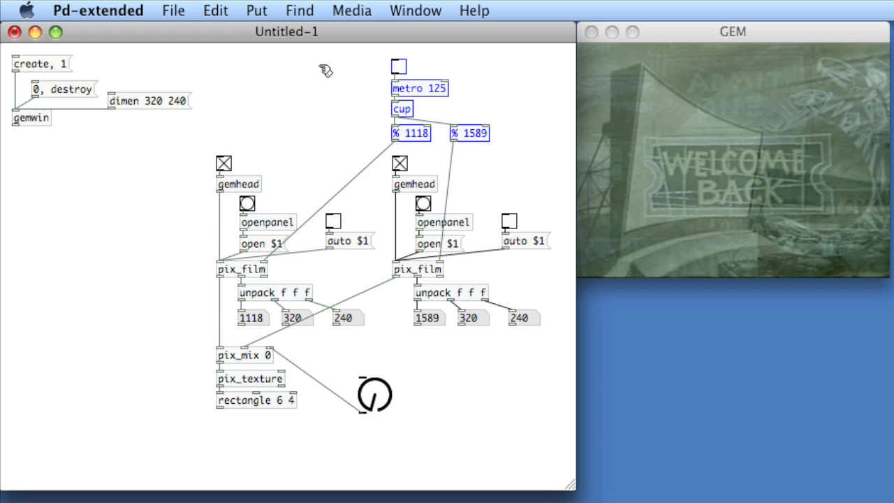
{"action": "left_click", "coordinate": [325, 69]}
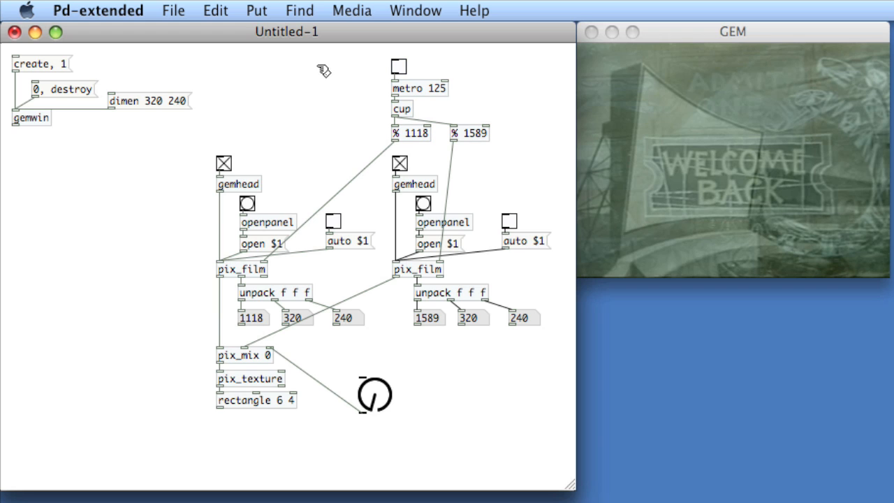
- Start the metro and turn the pix_mix knob so GEM shows the Welcome Back film
{"action": "left_click", "coordinate": [399, 67]}
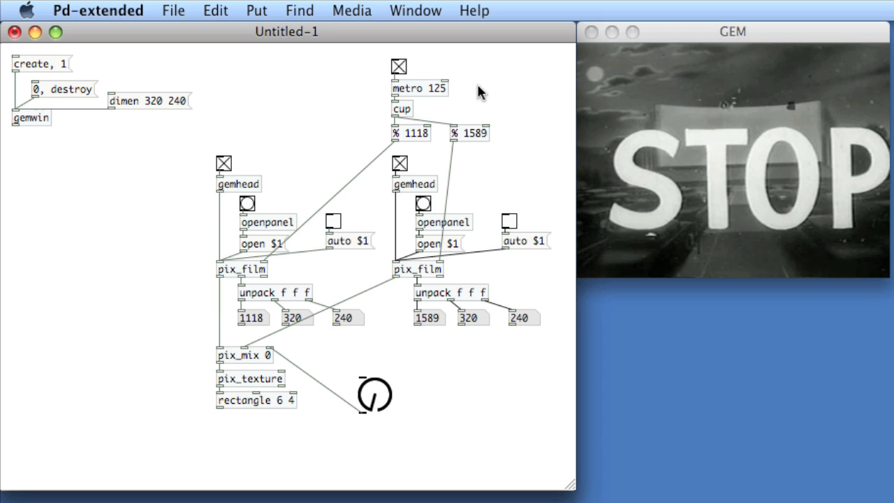
{"action": "mouse_move", "coordinate": [385, 377]}
{"action": "left_mouse_down"}
{"action": "mouse_move", "coordinate": [363, 381]}
{"action": "mouse_move", "coordinate": [358, 371]}
{"action": "left_mouse_up"}
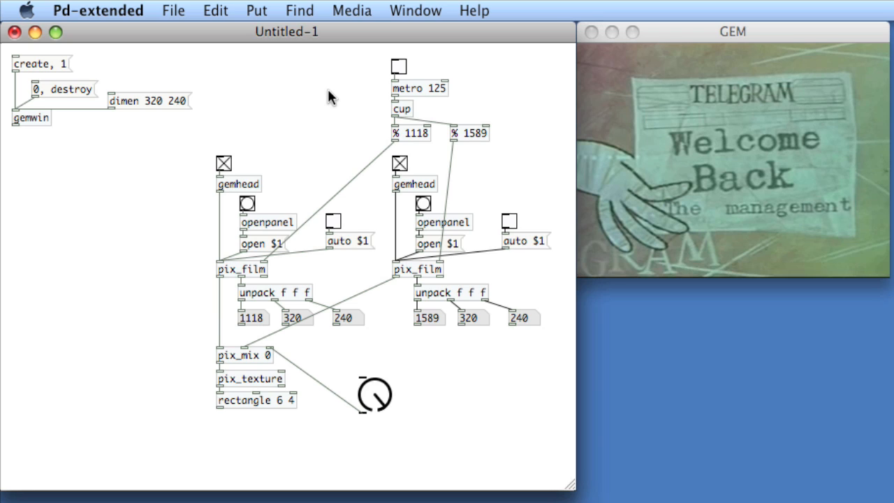
- Create a new drunk 1000 object on the canvas
{"action": "key", "text": "super+1"}
{"action": "type", "text": "bounk "}
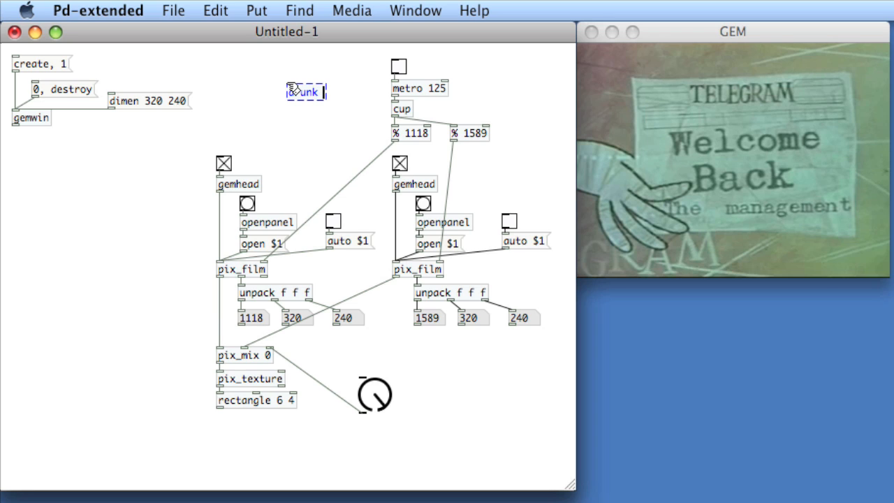
{"action": "type", "text": "1000"}
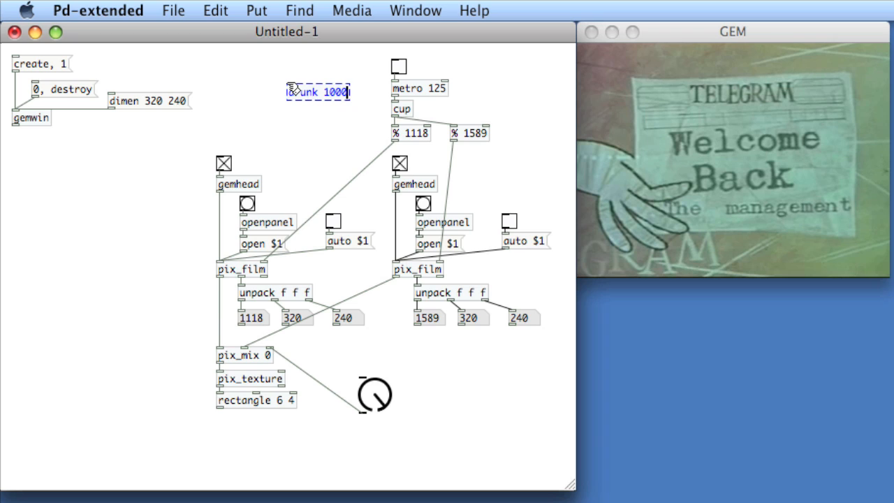
{"action": "left_click", "coordinate": [317, 126]}
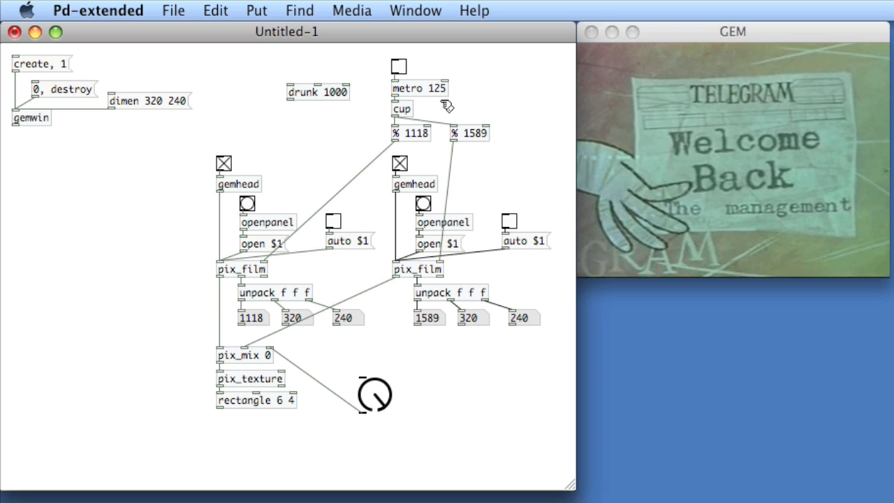
- Delete the cup object and move drunk 1000 into its place under metro 125
{"action": "left_click", "coordinate": [402, 109]}
{"action": "key", "text": "BackSpace"}
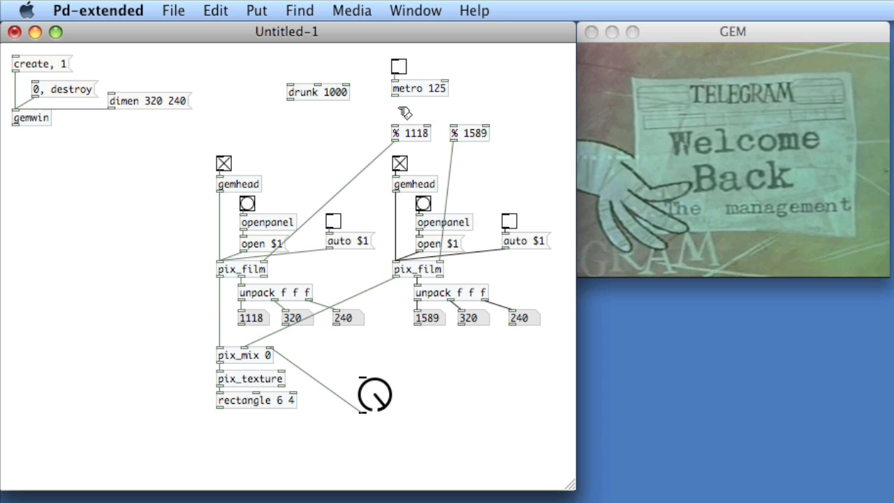
{"action": "left_click_drag", "start_coordinate": [318, 91], "coordinate": [436, 112]}
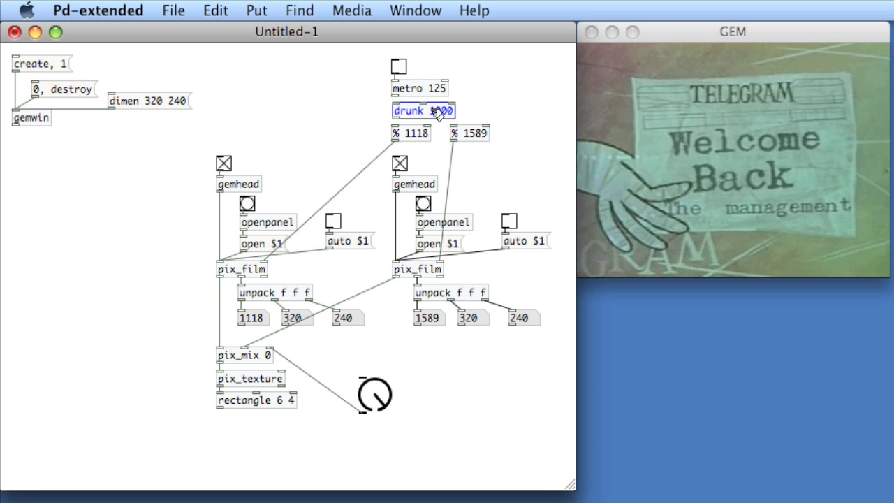
{"action": "double_click", "coordinate": [434, 112]}
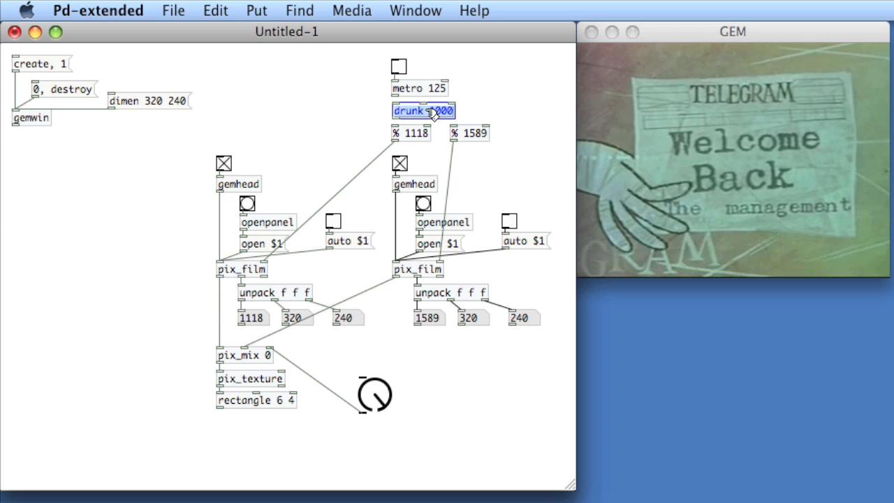
{"action": "left_click", "coordinate": [398, 98]}
{"action": "left_click", "coordinate": [402, 110]}
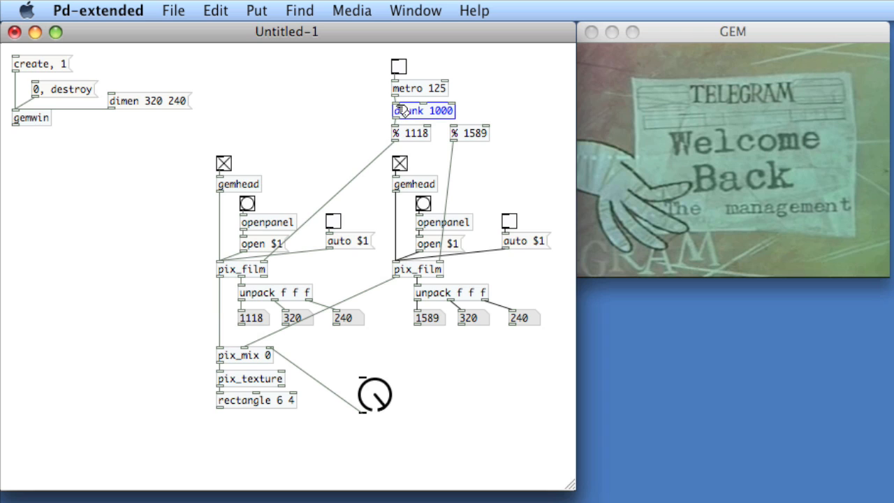
- Run the metro briefly while crossfading the films with the knob, then stop it
{"action": "left_click", "coordinate": [475, 105]}
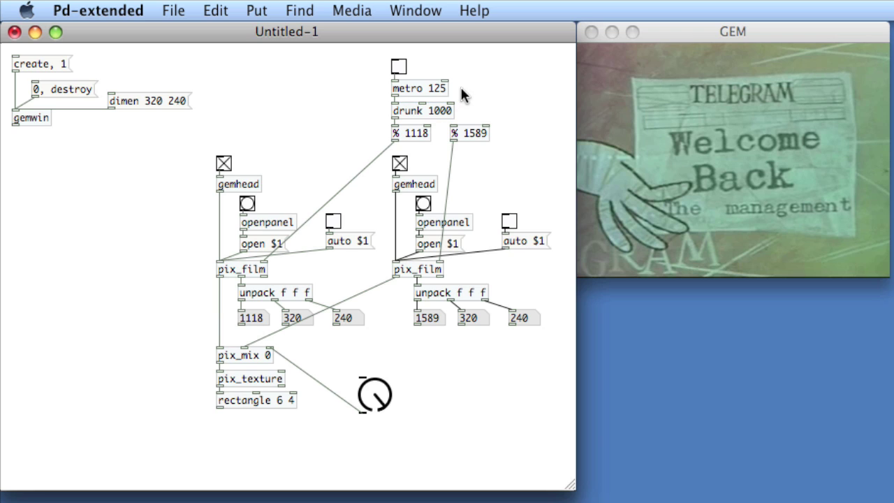
{"action": "left_click", "coordinate": [398, 67]}
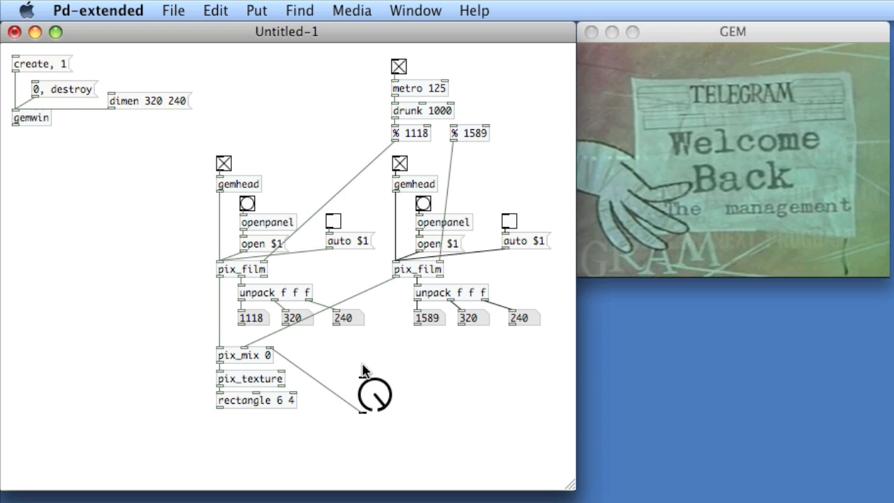
{"action": "left_click_drag", "start_coordinate": [375, 395], "coordinate": [370, 404]}
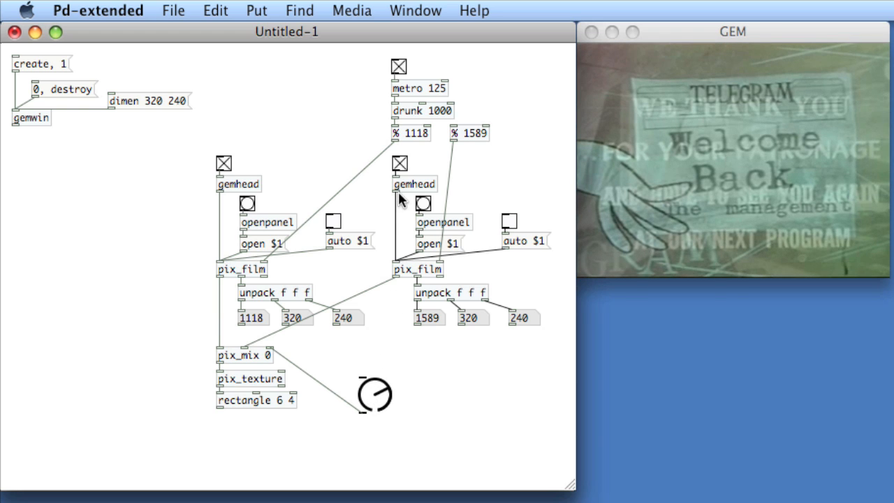
{"action": "left_click", "coordinate": [397, 66]}
- Change the metro interval from 125 to 20 ms and restart it
{"action": "left_click", "coordinate": [436, 89]}
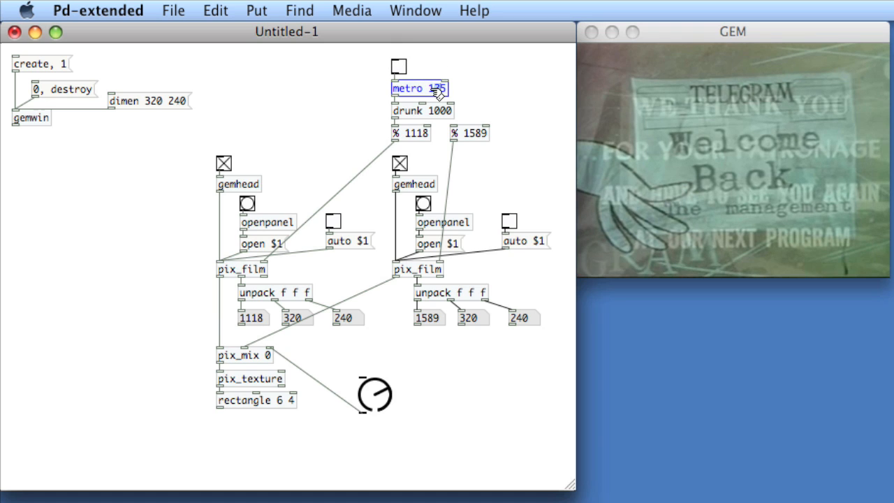
{"action": "double_click", "coordinate": [437, 89]}
{"action": "type", "text": "20"}
{"action": "left_click", "coordinate": [492, 99]}
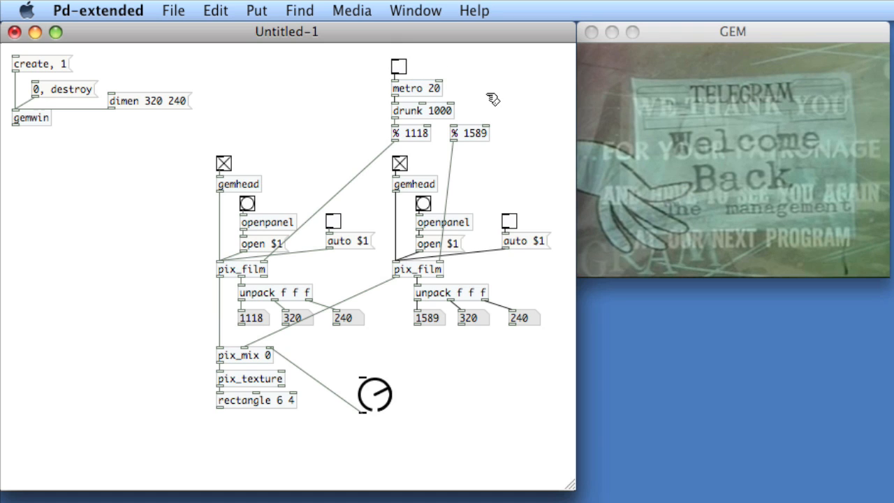
{"action": "left_click", "coordinate": [398, 67]}
- Turn the pix_mix knob fully so GEM shows only the We Thank You film
{"action": "mouse_move", "coordinate": [383, 405]}
{"action": "left_mouse_down"}
{"action": "mouse_move", "coordinate": [363, 383]}
{"action": "mouse_move", "coordinate": [370, 418]}
{"action": "left_mouse_up"}
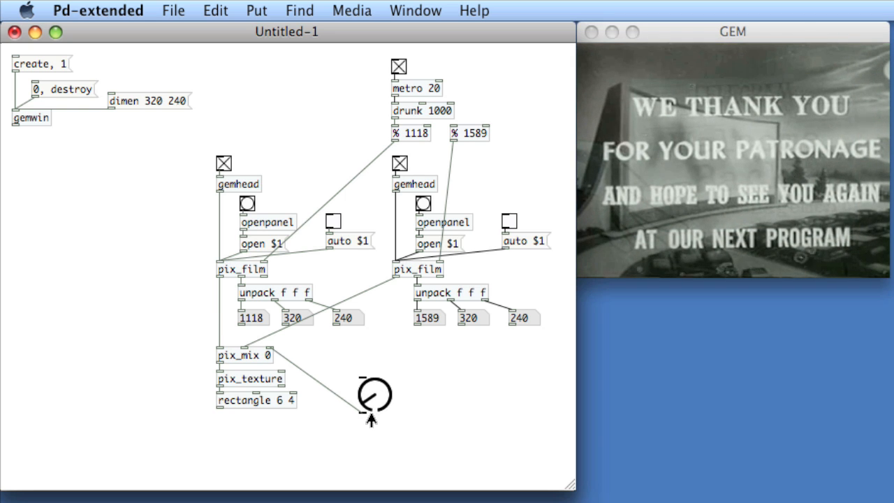